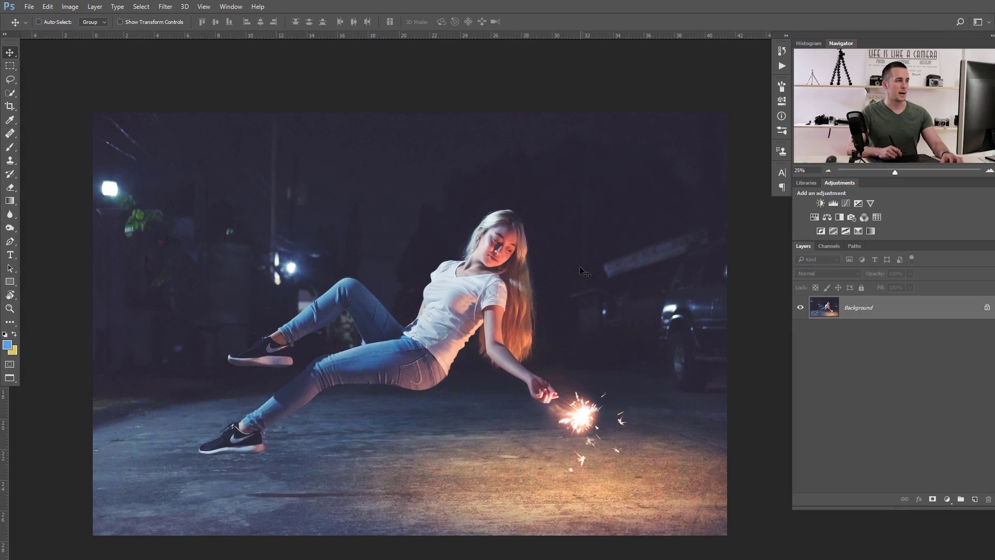
{"action": "left_click_drag", "start_coordinate": [486, 295], "coordinate": [482, 267]}
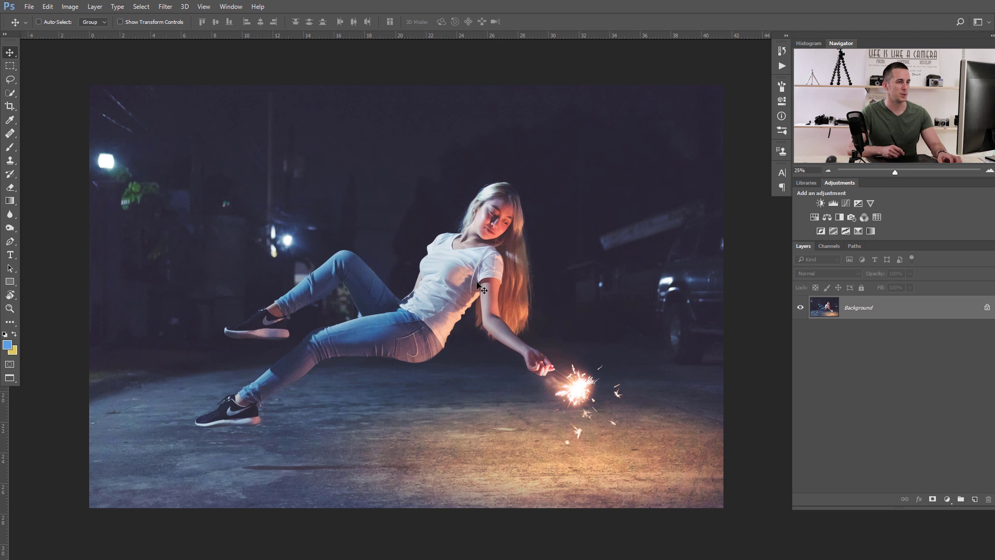
{"action": "left_click", "coordinate": [948, 499]}
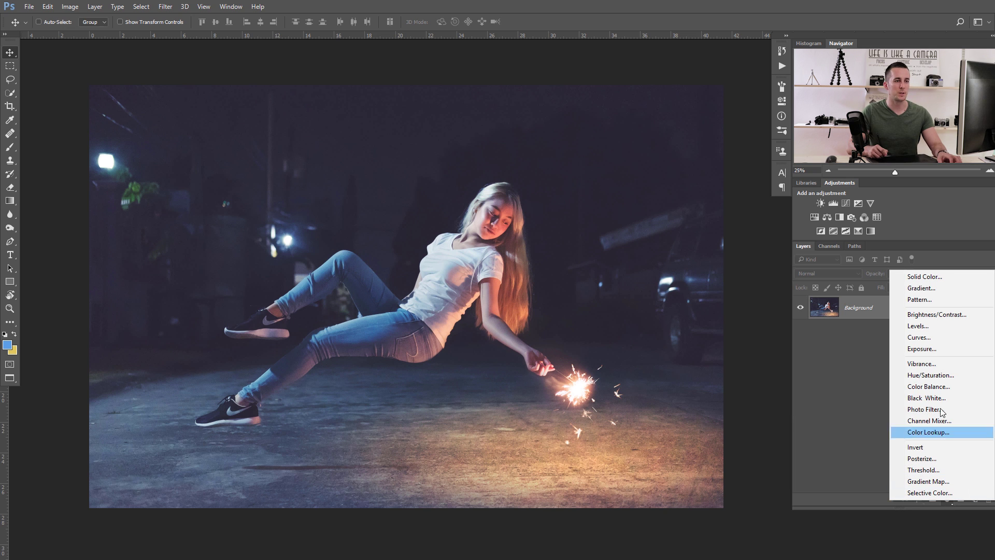
{"action": "left_click", "coordinate": [941, 379]}
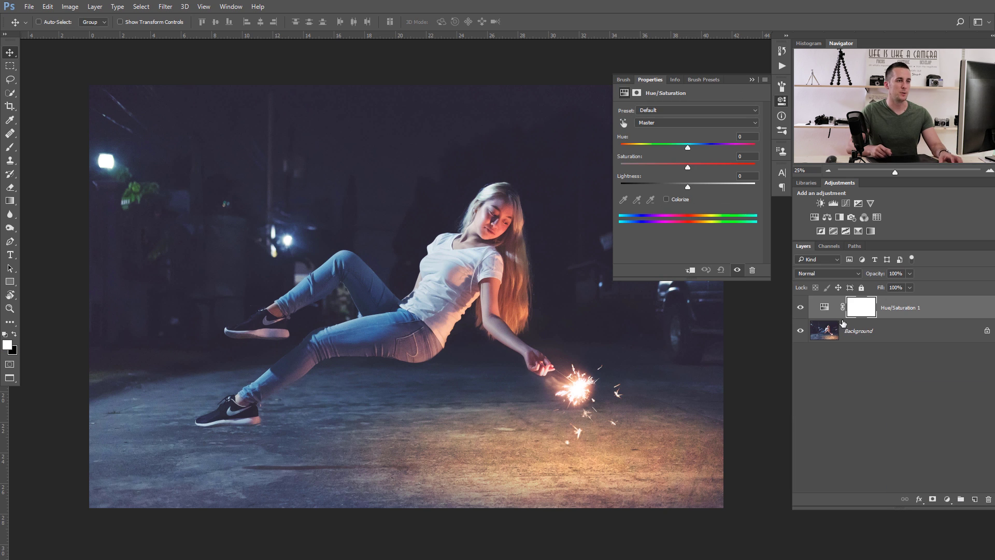
{"action": "mouse_move", "coordinate": [688, 167]}
{"action": "left_mouse_down"}
{"action": "mouse_move", "coordinate": [731, 169]}
{"action": "mouse_move", "coordinate": [684, 167]}
{"action": "left_mouse_up"}
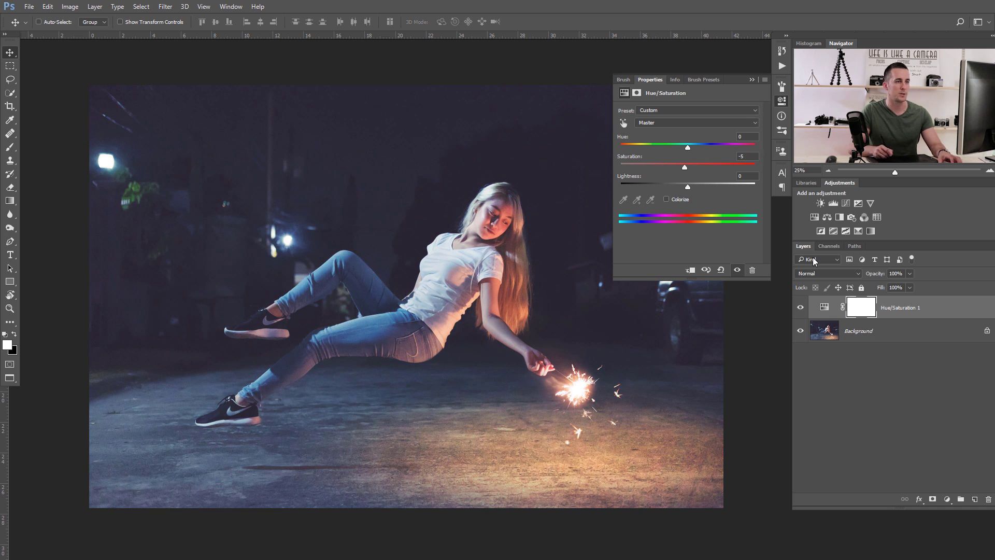
{"action": "left_click", "coordinate": [989, 499]}
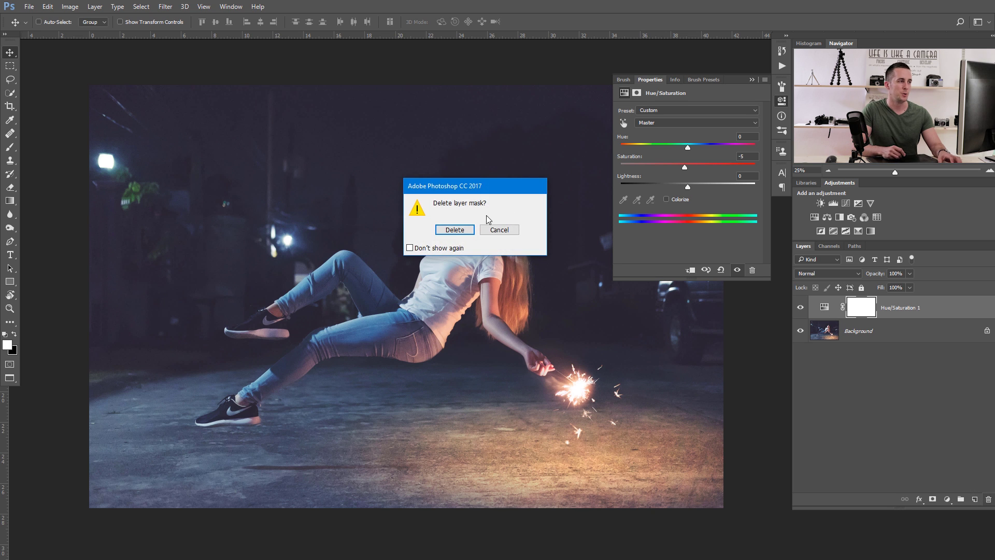
{"action": "left_click", "coordinate": [455, 230]}
{"action": "left_click", "coordinate": [752, 80]}
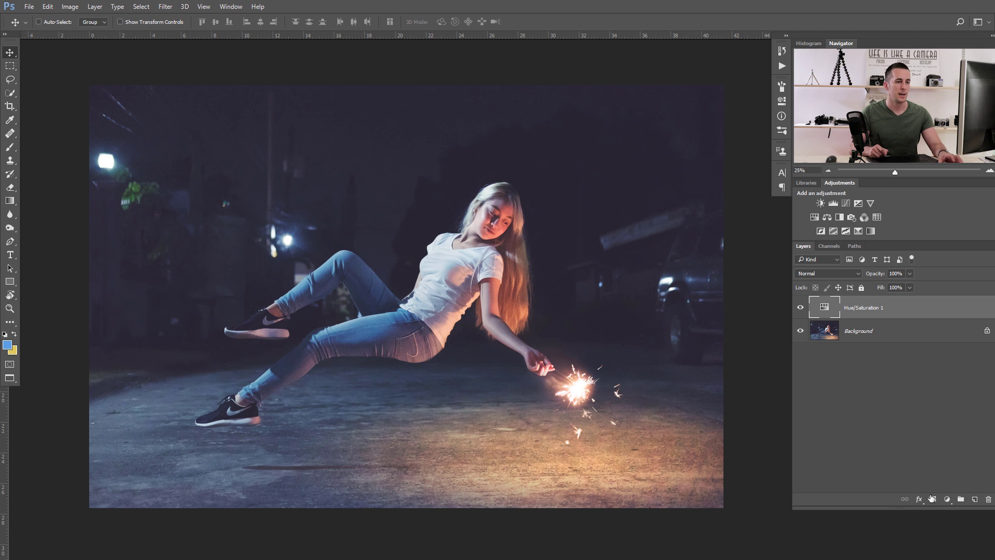
{"action": "left_click", "coordinate": [948, 500]}
{"action": "key", "text": "Escape"}
{"action": "left_click_drag", "start_coordinate": [979, 309], "coordinate": [988, 499]}
Add a Curves adjustment layer above the photo and move its black point slightly inward to deepen the shadows.
{"action": "left_click", "coordinate": [947, 500]}
{"action": "left_click", "coordinate": [921, 340]}
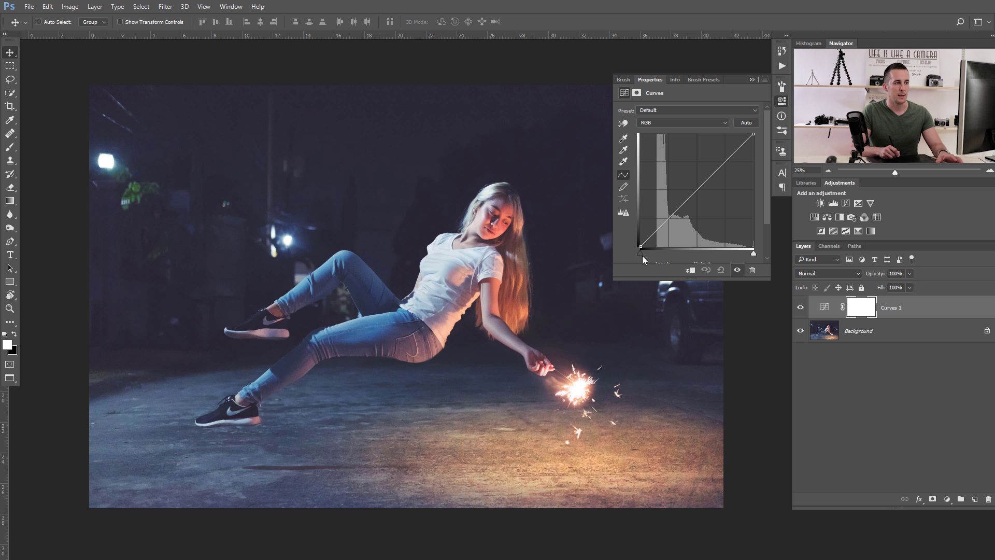
{"action": "left_click_drag", "start_coordinate": [639, 255], "coordinate": [656, 255]}
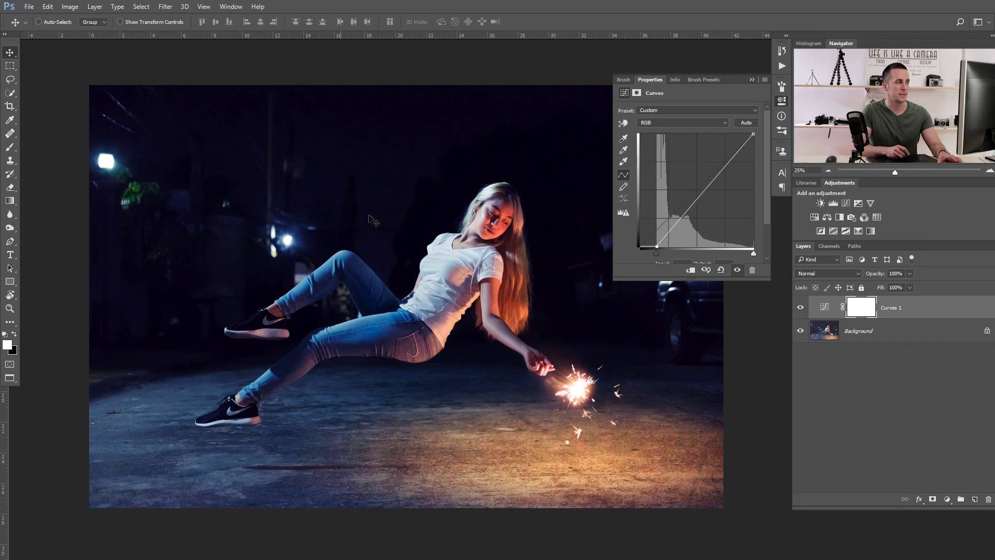
{"action": "mouse_move", "coordinate": [656, 252]}
{"action": "left_mouse_down"}
{"action": "mouse_move", "coordinate": [633, 252]}
{"action": "mouse_move", "coordinate": [651, 254]}
{"action": "left_mouse_up"}
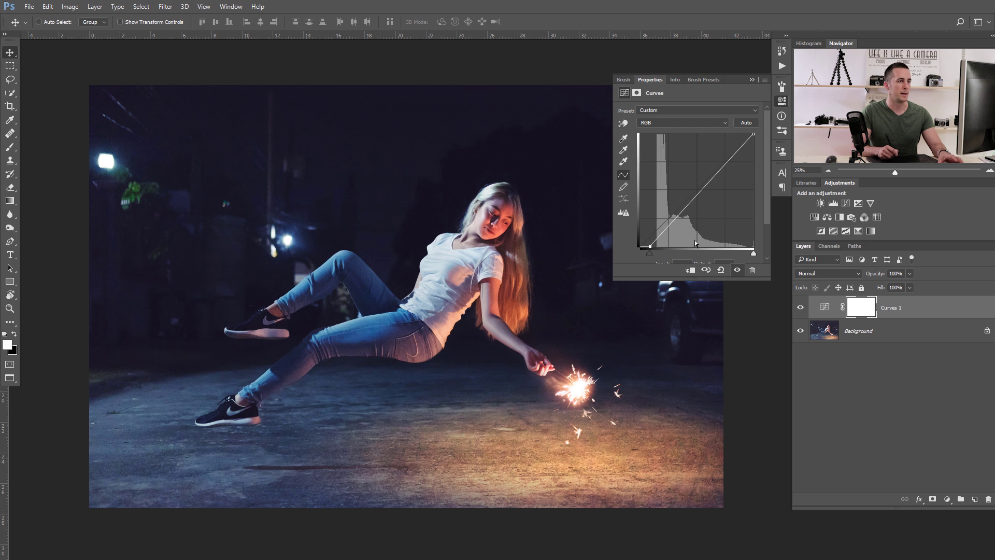
{"action": "left_click", "coordinate": [752, 80]}
Add a second Curves adjustment layer and place anchor points on its highlights, midtones and upper shadows.
{"action": "left_click", "coordinate": [947, 499]}
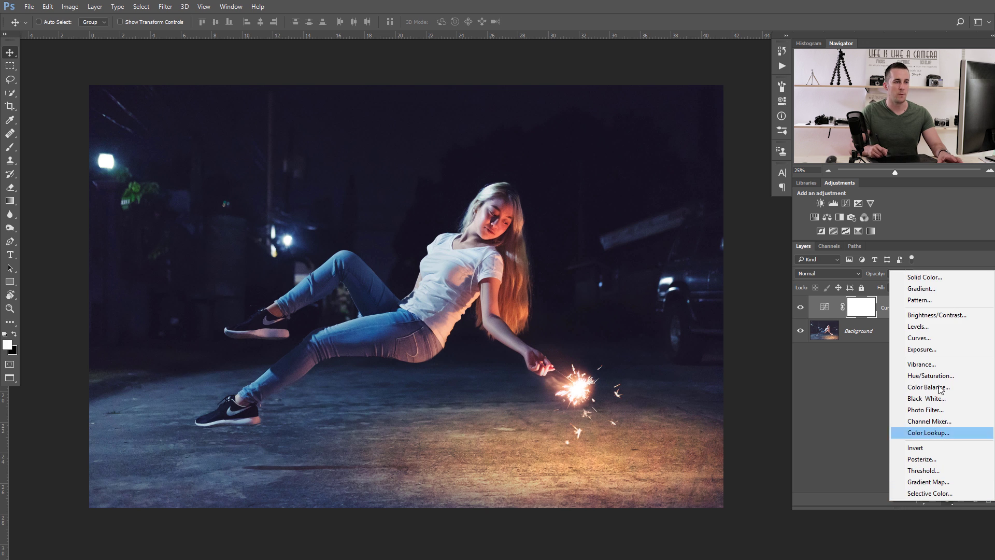
{"action": "left_click", "coordinate": [928, 338]}
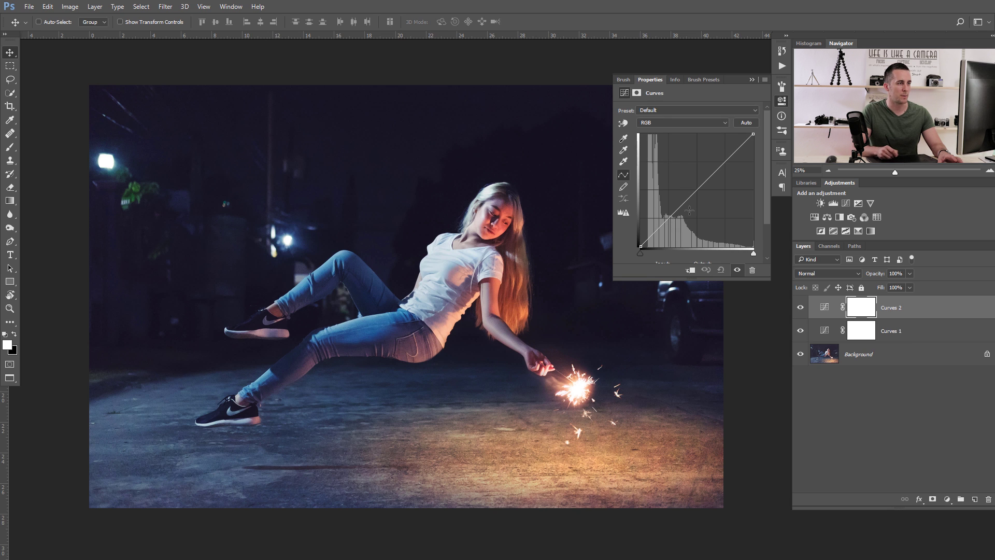
{"action": "left_click", "coordinate": [725, 162]}
{"action": "left_click", "coordinate": [697, 189]}
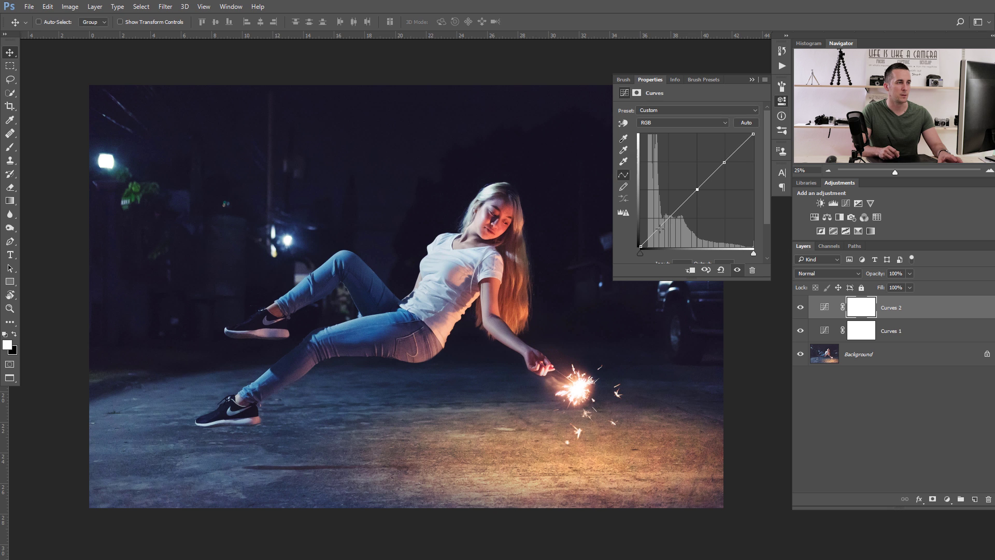
{"action": "left_click", "coordinate": [674, 214]}
Lift the shadows slightly on the second curve, anchor its darkest tones, and compare the image with and without that layer.
{"action": "left_click", "coordinate": [659, 227]}
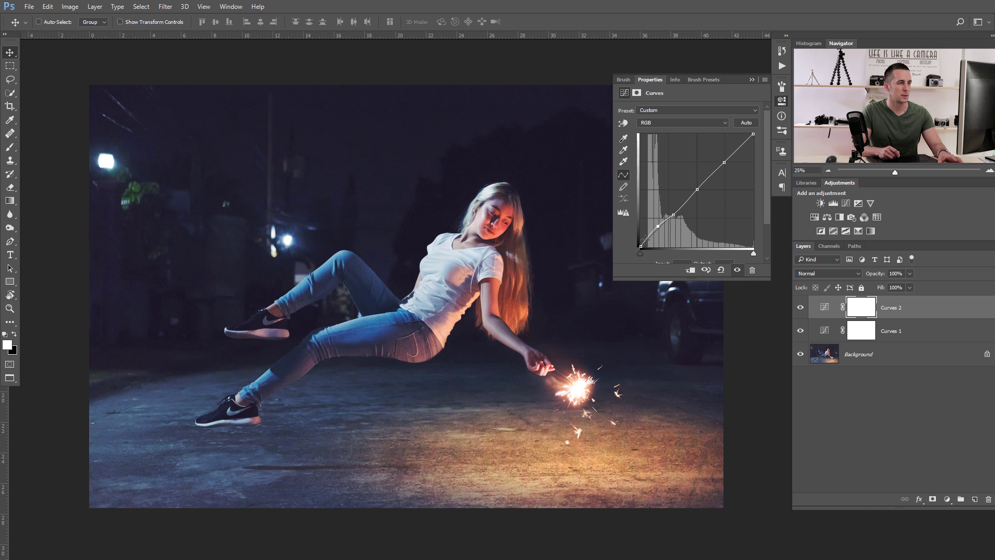
{"action": "left_click", "coordinate": [646, 240]}
{"action": "left_click", "coordinate": [657, 225]}
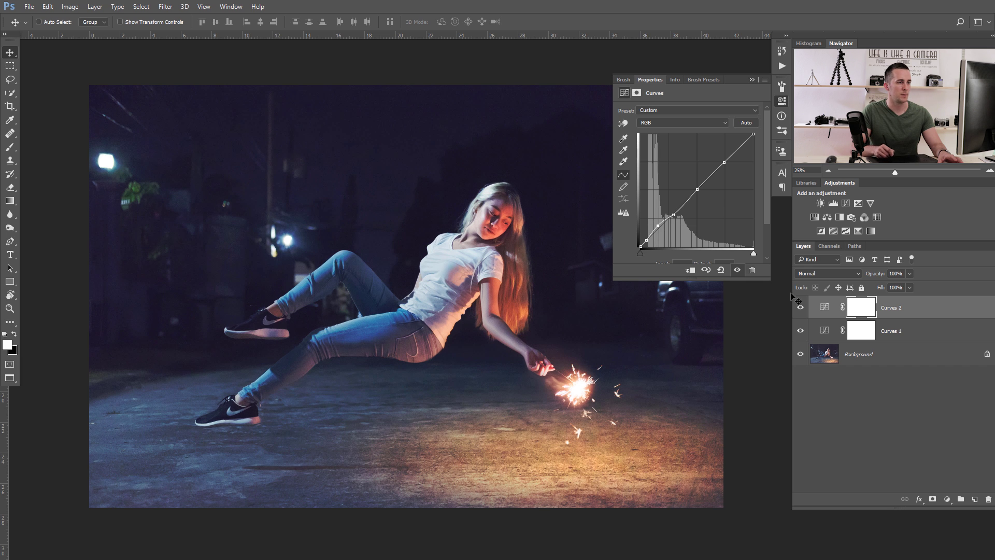
{"action": "left_click", "coordinate": [801, 308]}
{"action": "left_click", "coordinate": [801, 309]}
{"action": "left_click", "coordinate": [801, 310]}
{"action": "left_click", "coordinate": [801, 313]}
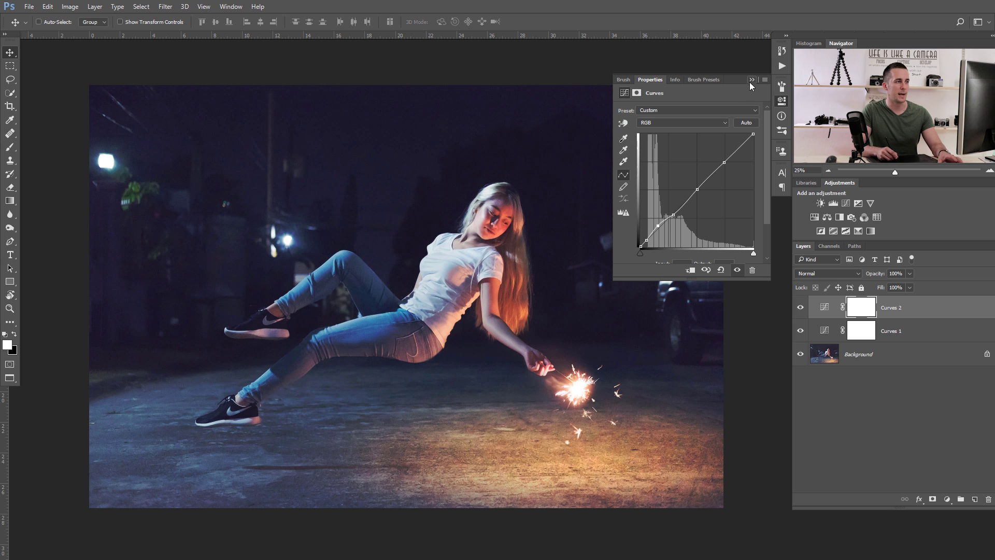
{"action": "left_click", "coordinate": [782, 100]}
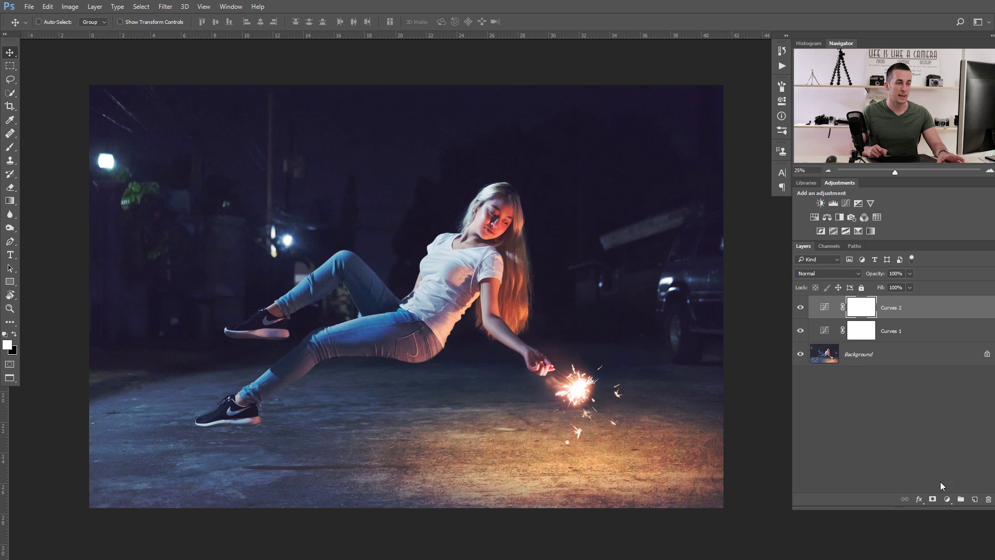
Add a Hue/Saturation layer, target the Yellows from the sparkler-lit ground, narrow their upper range to 67°, and set saturation to +35.
{"action": "left_click", "coordinate": [947, 499]}
{"action": "left_click", "coordinate": [930, 376]}
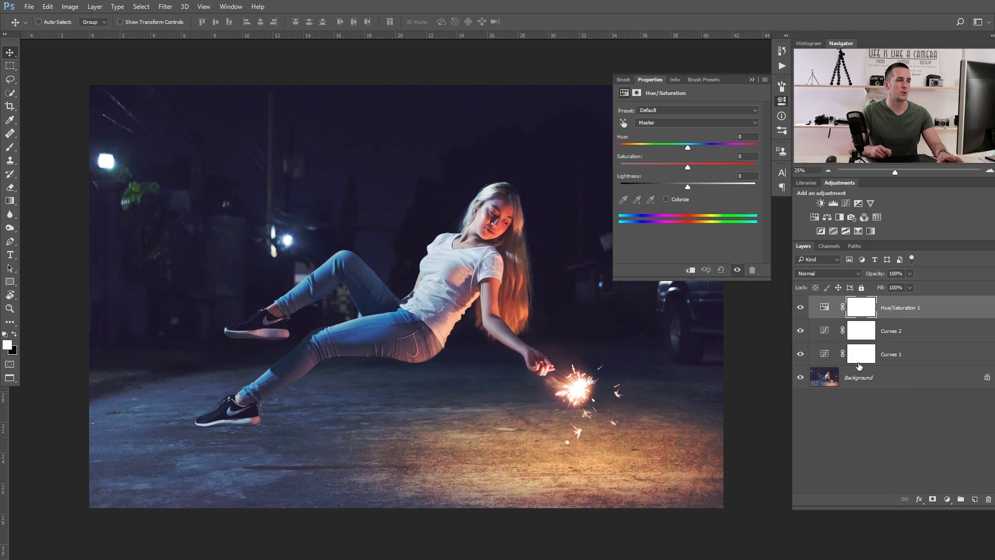
{"action": "left_click", "coordinate": [625, 124]}
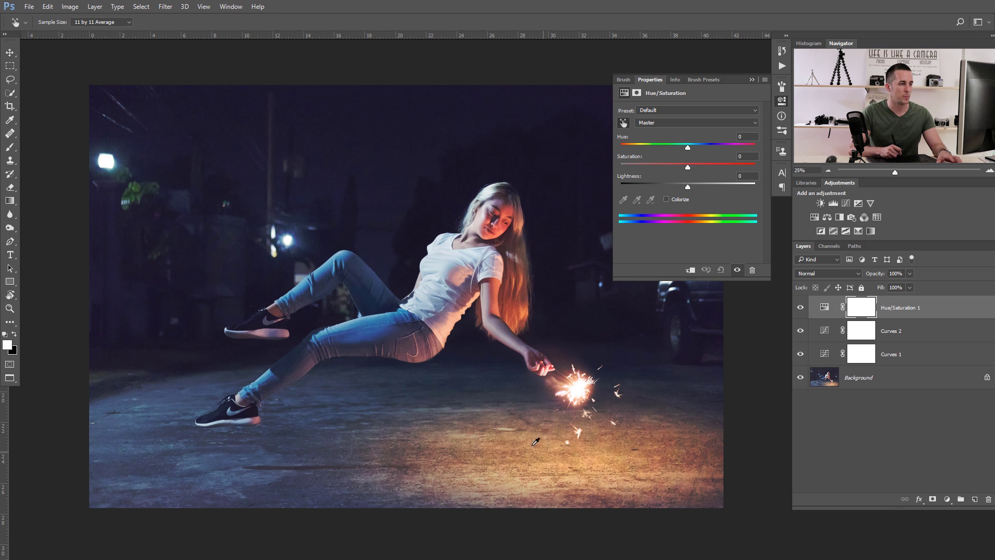
{"action": "left_click", "coordinate": [555, 443]}
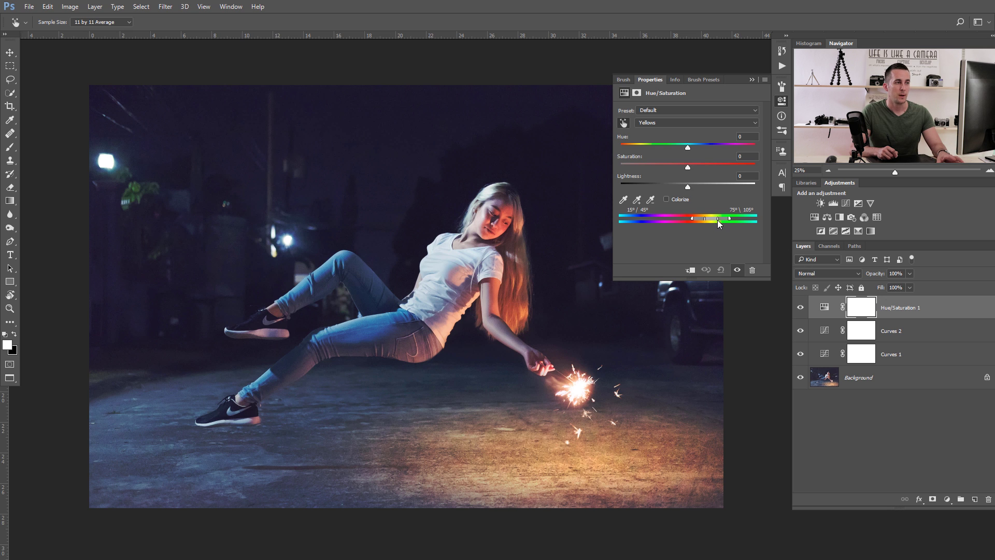
{"action": "left_click_drag", "start_coordinate": [717, 220], "coordinate": [722, 218]}
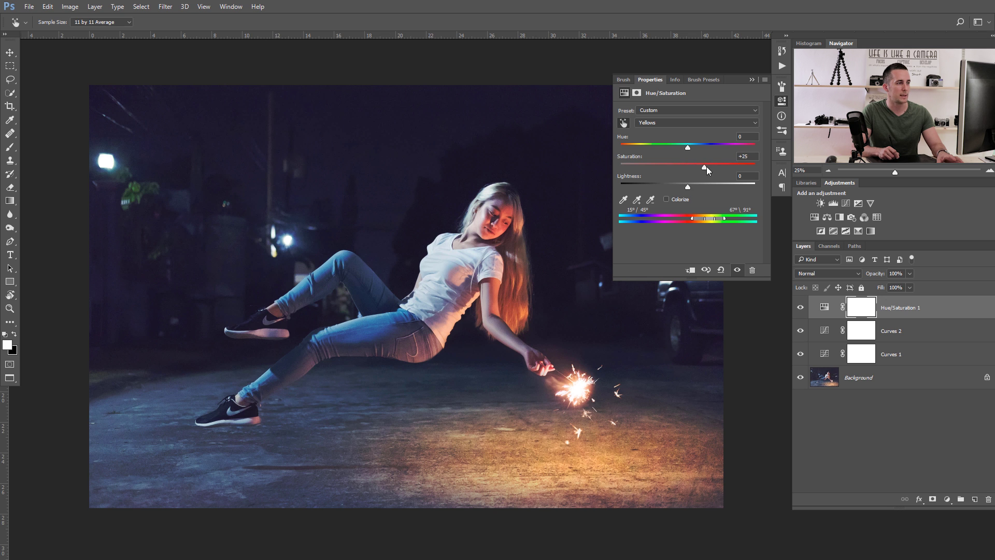
{"action": "mouse_move", "coordinate": [701, 169]}
{"action": "left_mouse_down"}
{"action": "mouse_move", "coordinate": [744, 174]}
{"action": "mouse_move", "coordinate": [705, 177]}
{"action": "mouse_move", "coordinate": [726, 166]}
{"action": "mouse_move", "coordinate": [698, 177]}
{"action": "left_mouse_up"}
{"action": "left_click_drag", "start_coordinate": [710, 173], "coordinate": [714, 173]}
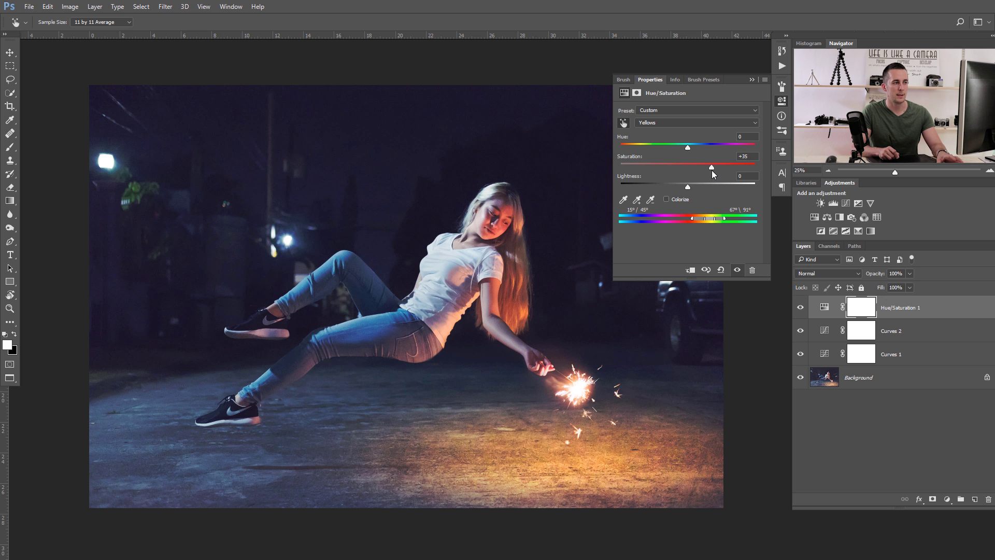
Set the Reds to hue +10 and saturation +13, and narrow their upper range to 8°/28°.
{"action": "left_click", "coordinate": [686, 123]}
{"action": "left_click", "coordinate": [674, 130]}
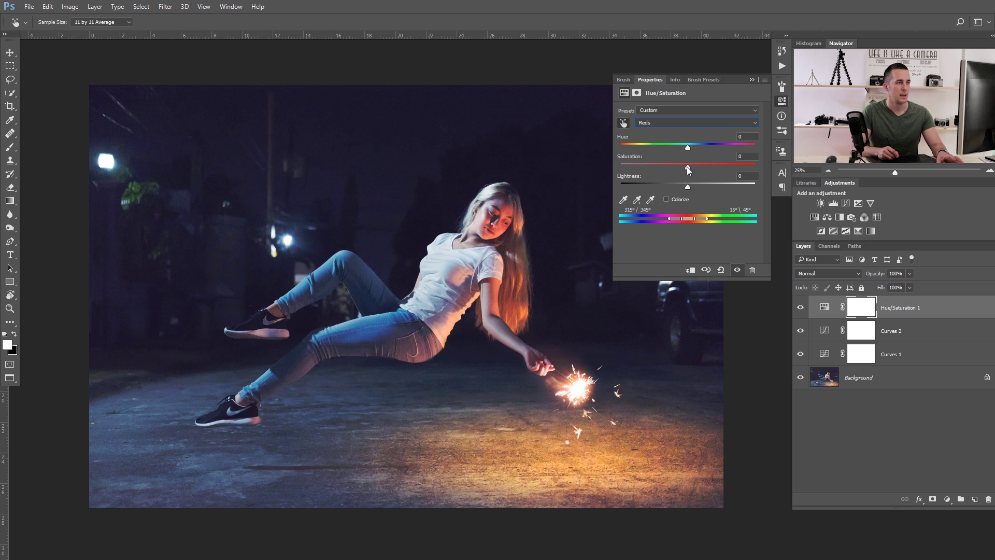
{"action": "left_click_drag", "start_coordinate": [701, 169], "coordinate": [696, 150]}
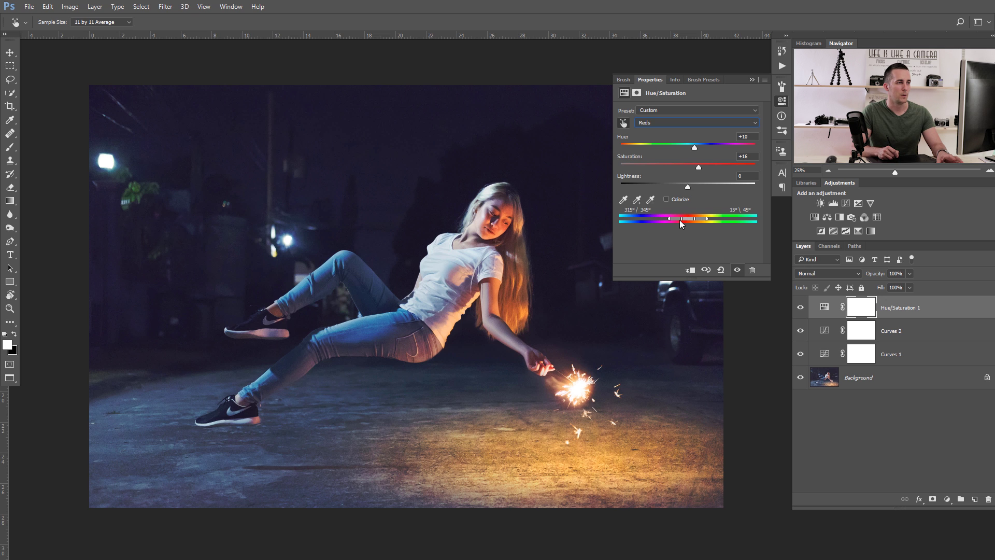
{"action": "left_click_drag", "start_coordinate": [694, 219], "coordinate": [691, 219]}
{"action": "left_click_drag", "start_coordinate": [698, 167], "coordinate": [696, 167]}
{"action": "left_click", "coordinate": [687, 116]}
{"action": "left_click", "coordinate": [685, 111]}
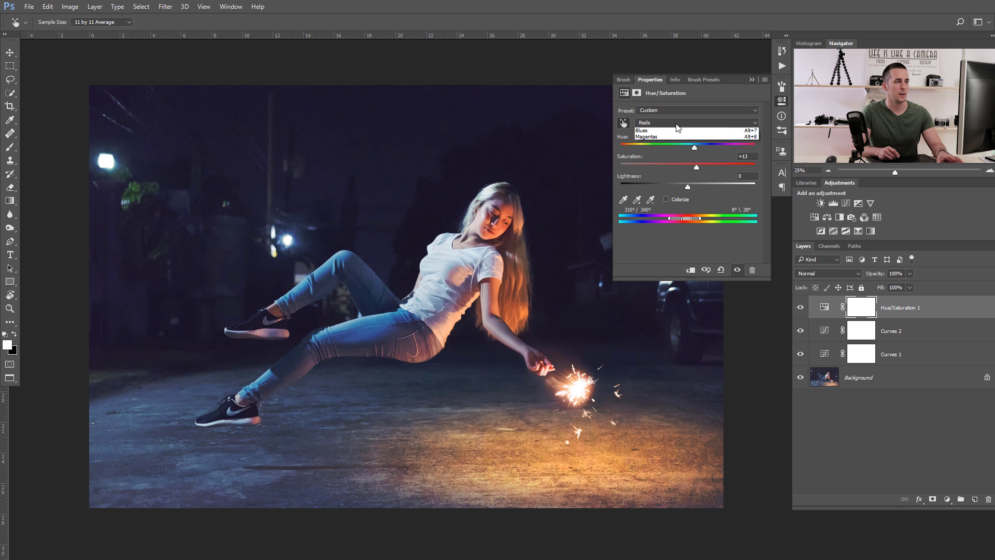
{"action": "left_click", "coordinate": [668, 162]}
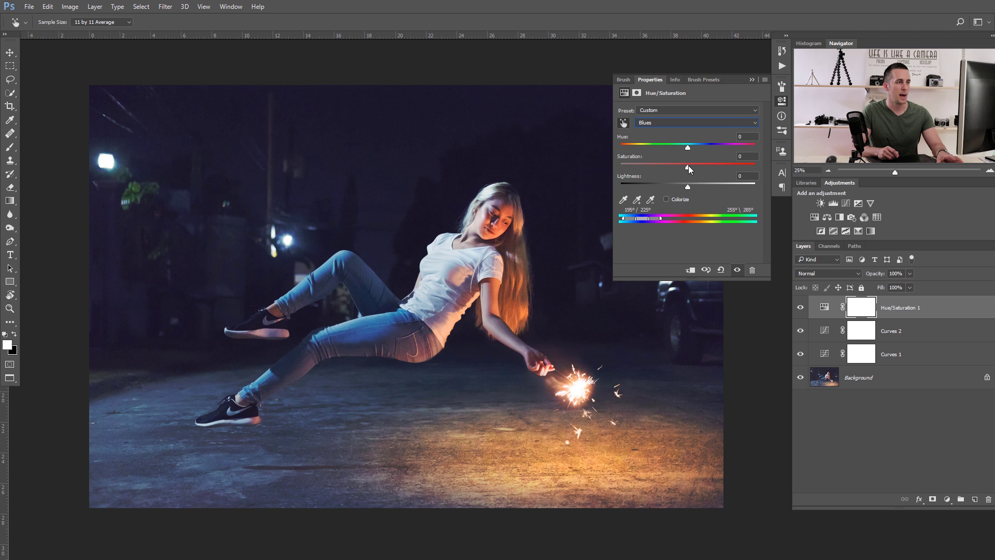
{"action": "left_click", "coordinate": [751, 80]}
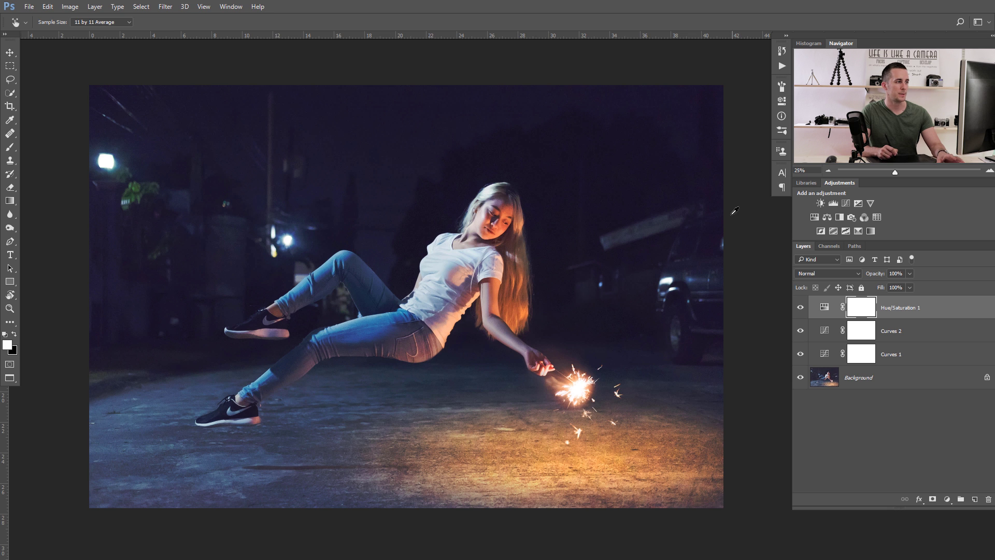
Add a Selective Color layer and set its Blacks to cyan +4, magenta +2 and yellow +4.
{"action": "left_click", "coordinate": [947, 499]}
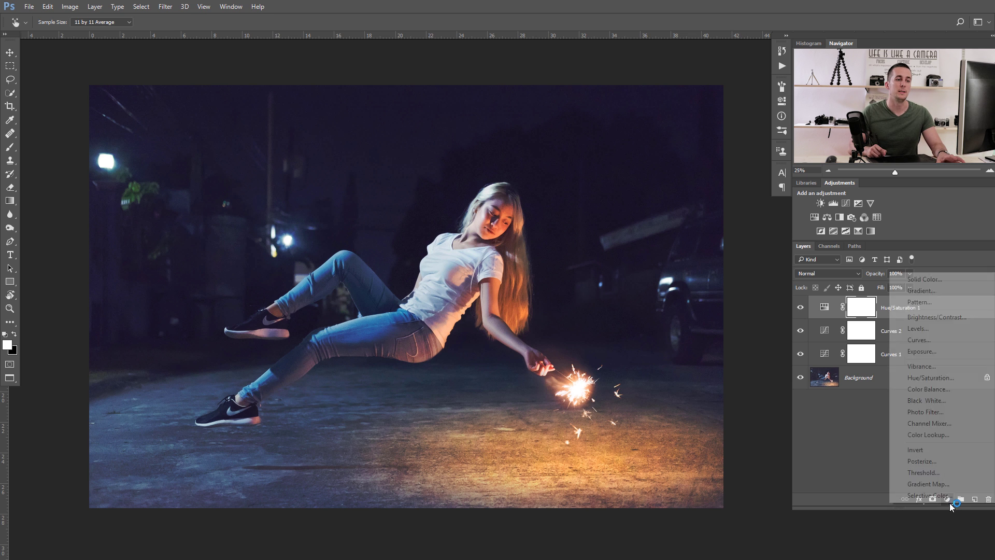
{"action": "left_click", "coordinate": [927, 496]}
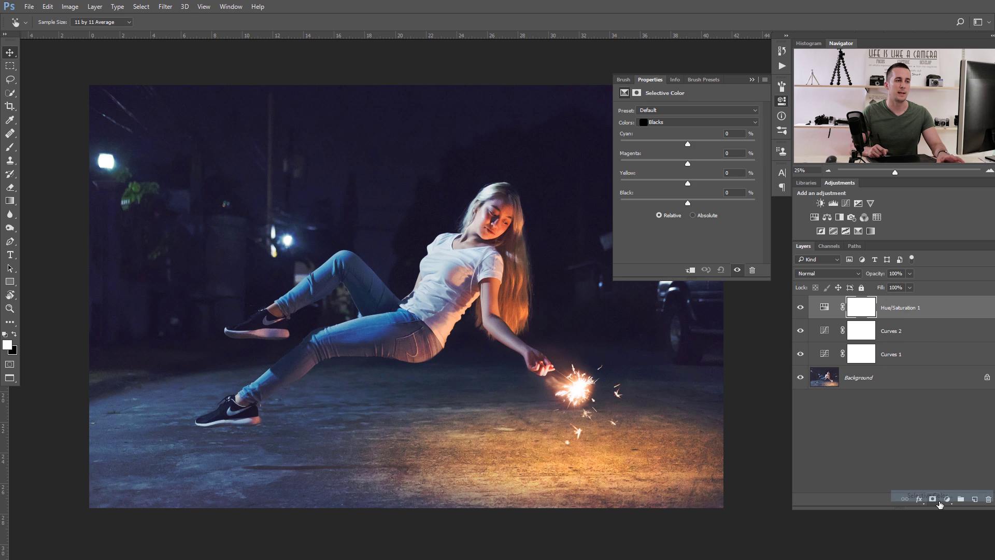
{"action": "left_click", "coordinate": [647, 123]}
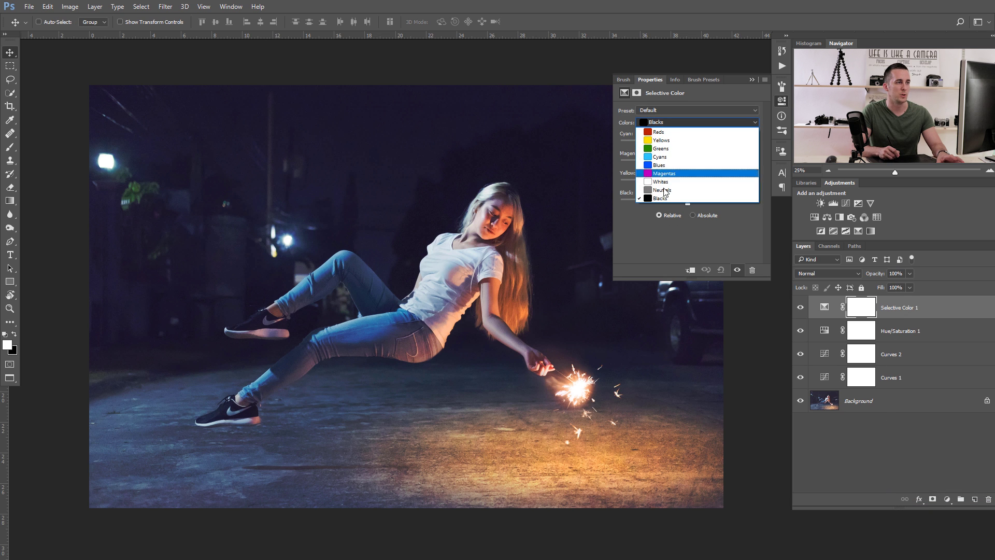
{"action": "left_click", "coordinate": [662, 200]}
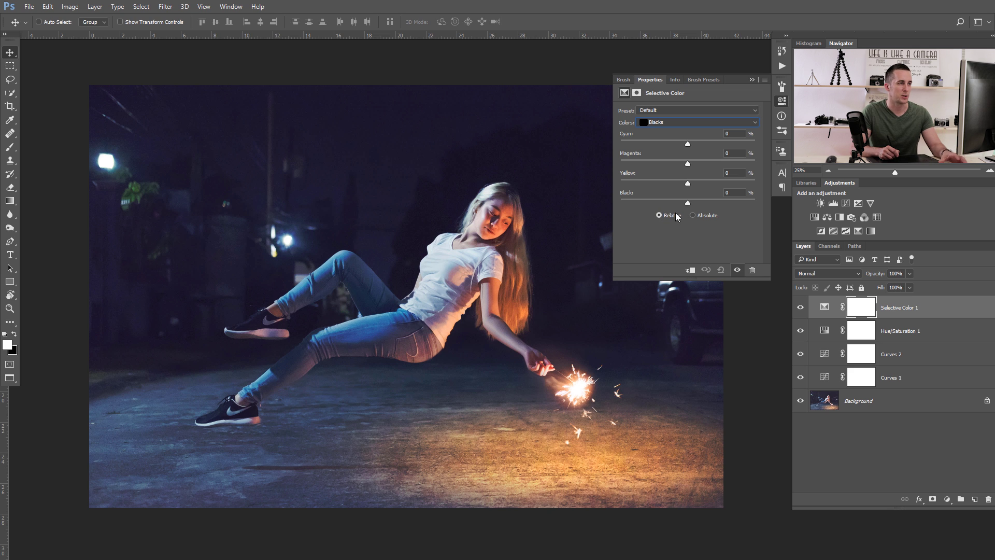
{"action": "left_click_drag", "start_coordinate": [688, 185], "coordinate": [687, 185]}
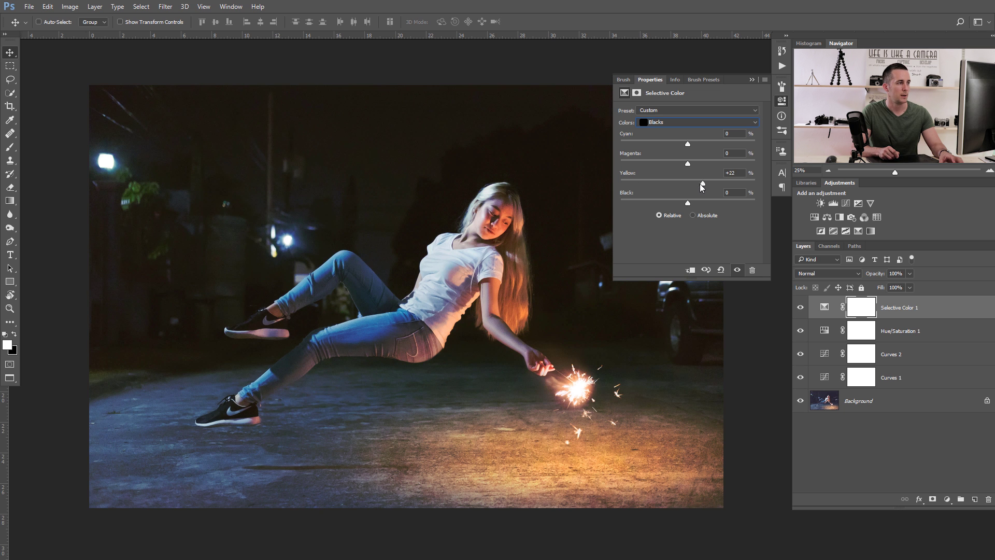
{"action": "left_click_drag", "start_coordinate": [698, 185], "coordinate": [696, 184]}
{"action": "mouse_move", "coordinate": [688, 142]}
{"action": "left_mouse_down"}
{"action": "mouse_move", "coordinate": [698, 144]}
{"action": "mouse_move", "coordinate": [672, 148]}
{"action": "mouse_move", "coordinate": [712, 150]}
{"action": "mouse_move", "coordinate": [678, 163]}
{"action": "mouse_move", "coordinate": [698, 164]}
{"action": "mouse_move", "coordinate": [690, 183]}
{"action": "mouse_move", "coordinate": [693, 145]}
{"action": "left_mouse_up"}
{"action": "left_click_drag", "start_coordinate": [692, 144], "coordinate": [690, 145]}
{"action": "left_click_drag", "start_coordinate": [690, 185], "coordinate": [692, 185]}
Compare the image with and without the Selective Color layer, and with and without all adjustment layers.
{"action": "left_click", "coordinate": [801, 308]}
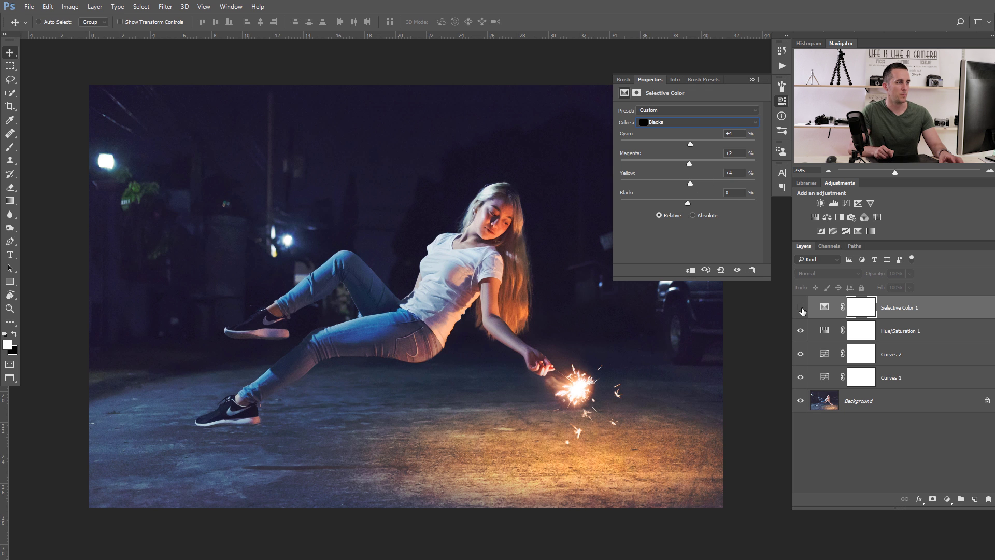
{"action": "left_click", "coordinate": [801, 308]}
{"action": "left_click", "coordinate": [801, 308]}
{"action": "left_click", "coordinate": [801, 309]}
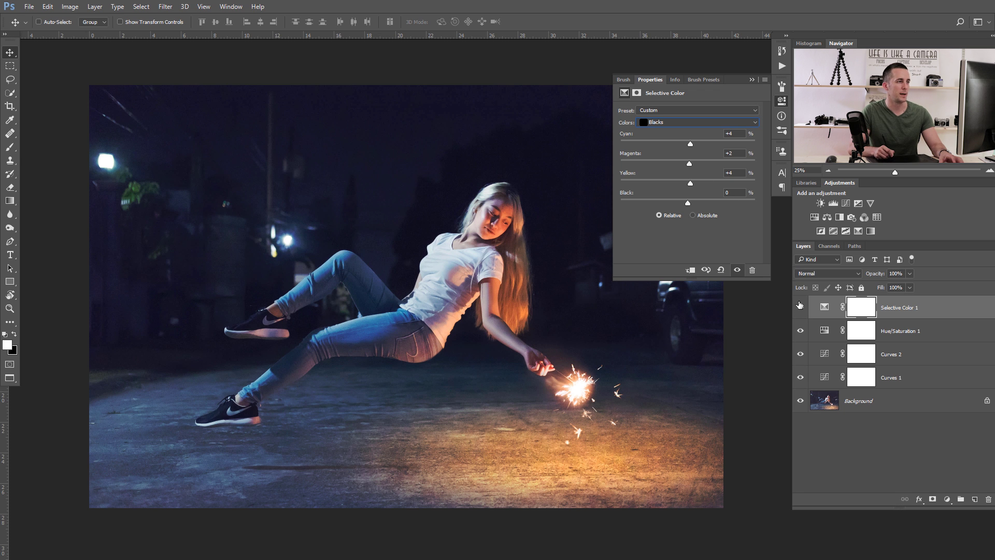
{"action": "left_click", "coordinate": [750, 80]}
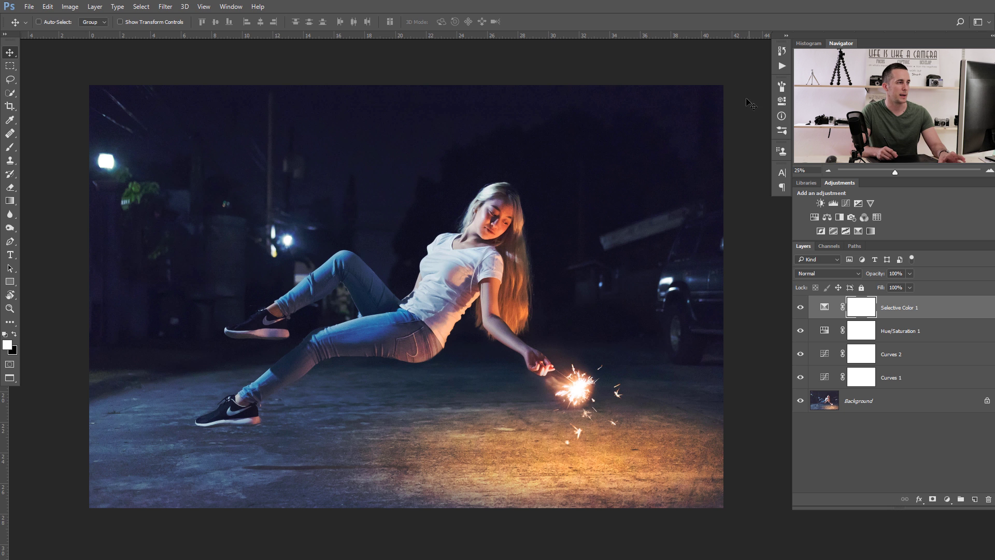
{"action": "left_click", "coordinate": [801, 402], "text": "alt"}
{"action": "left_click", "coordinate": [801, 402], "text": "alt"}
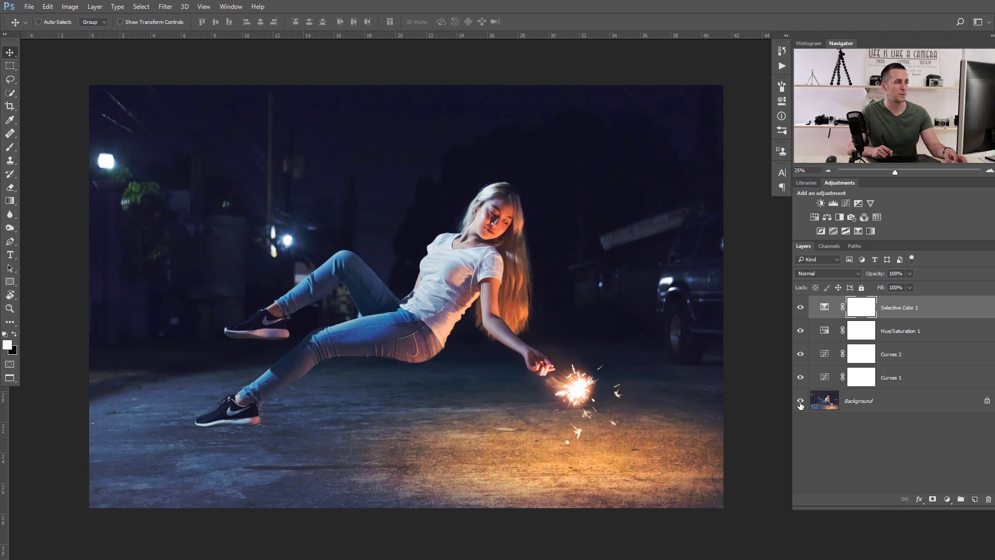
Compare the original with the graded image, stamp all visible layers into a new top layer, and open it in the Camera Raw filter.
{"action": "left_click", "coordinate": [801, 402], "text": "alt"}
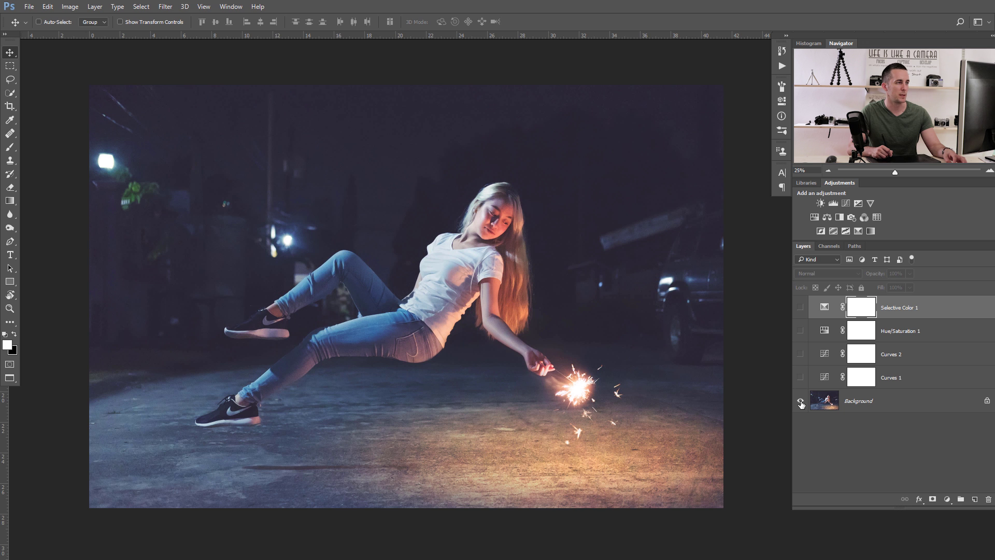
{"action": "left_click", "coordinate": [800, 402], "text": "alt"}
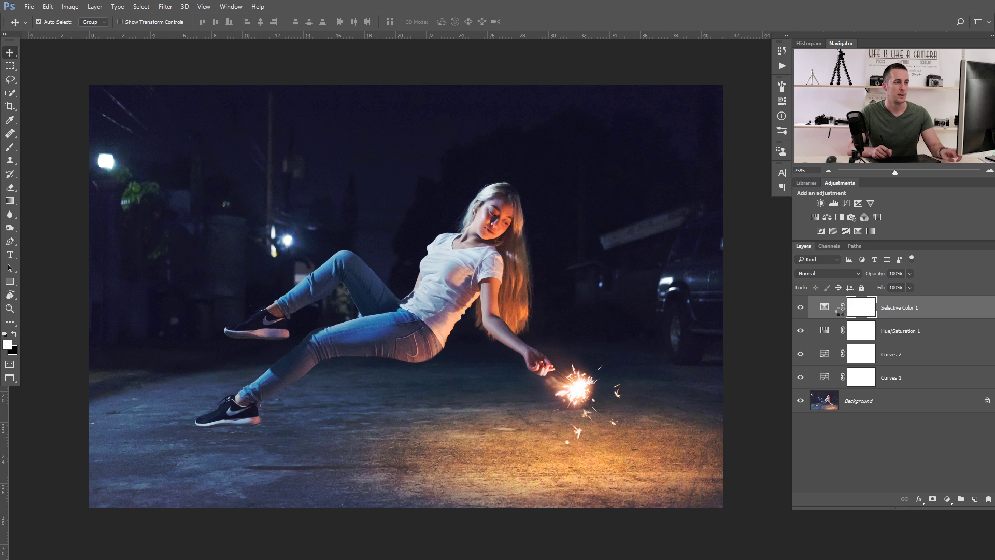
{"action": "key", "text": "ctrl+shift+alt+e"}
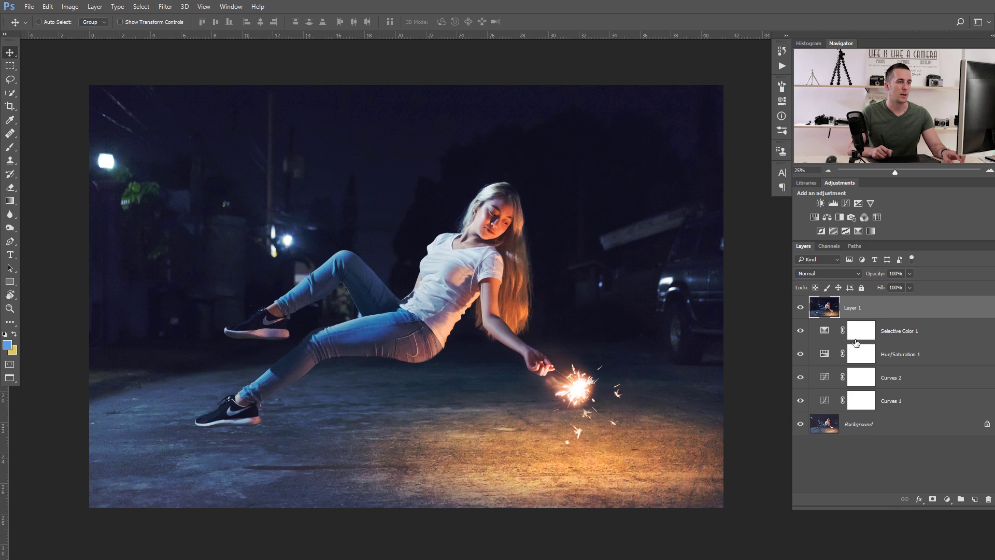
{"action": "left_click", "coordinate": [162, 6]}
{"action": "left_click", "coordinate": [202, 66]}
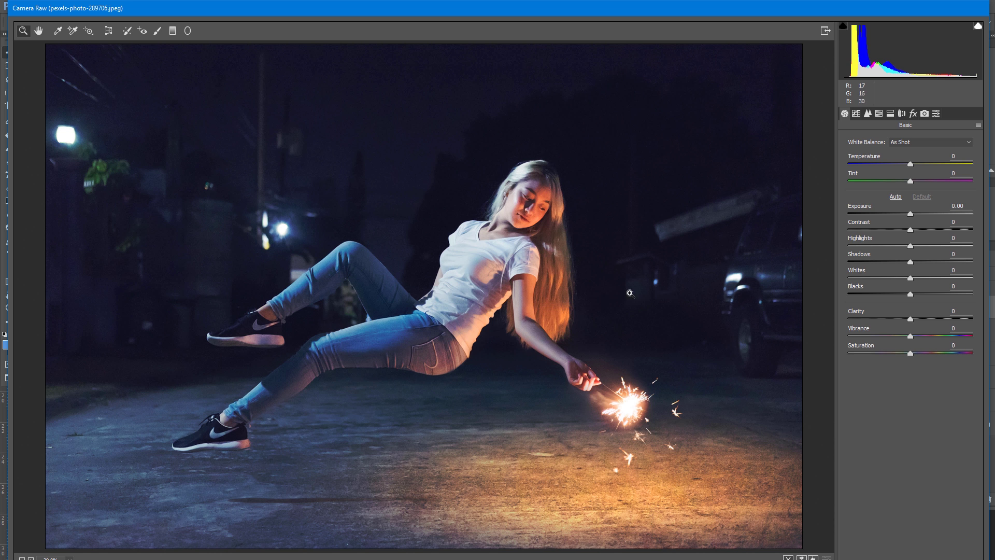
Adjust the basic tones in Camera Raw: Shadows +50, Blacks -39, Clarity +13 and Contrast +3.
{"action": "left_click_drag", "start_coordinate": [544, 9], "coordinate": [538, 18]}
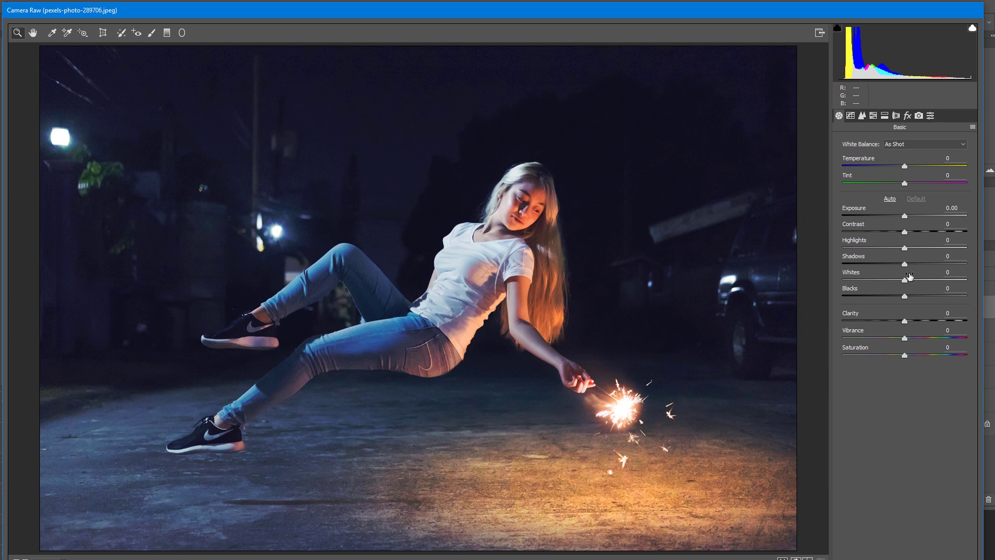
{"action": "left_click_drag", "start_coordinate": [907, 262], "coordinate": [938, 266]}
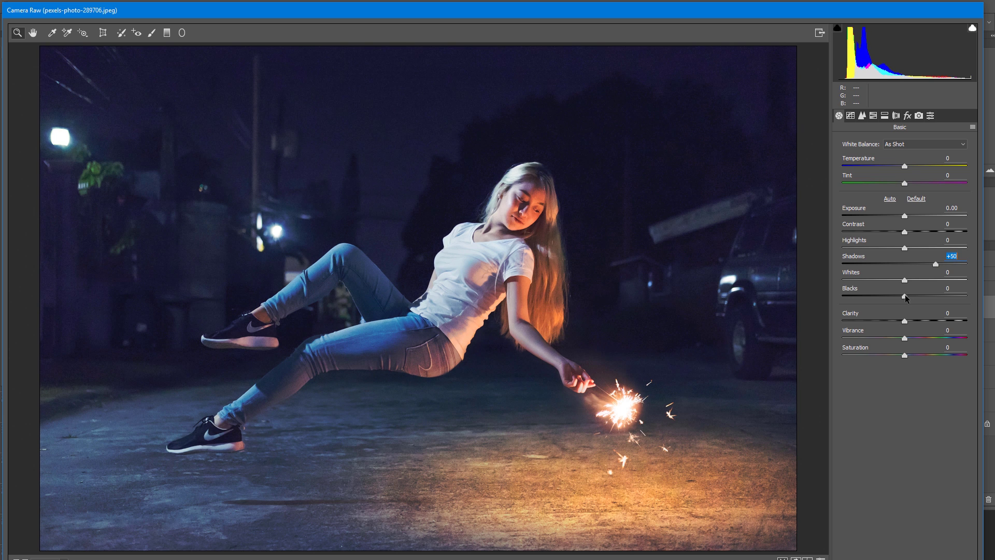
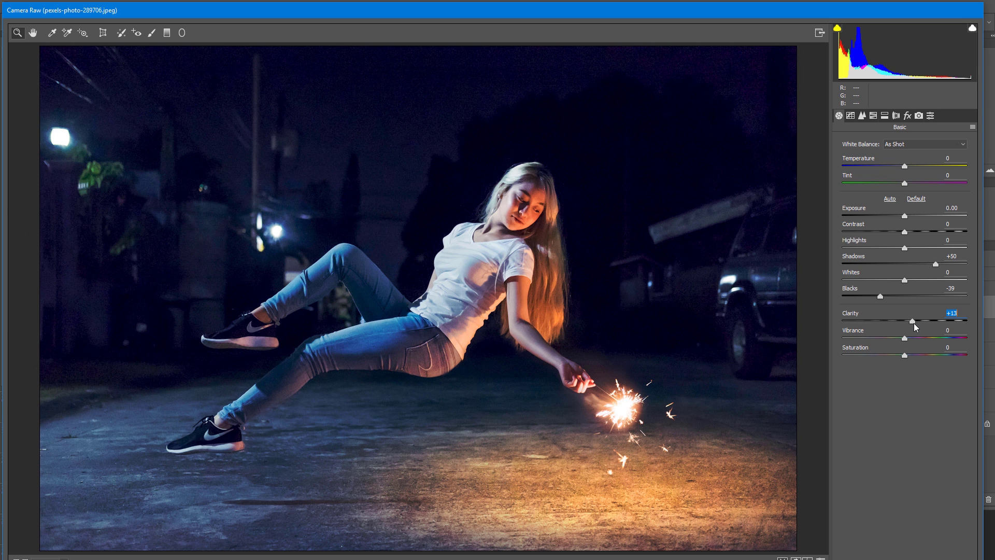
{"action": "left_click_drag", "start_coordinate": [905, 233], "coordinate": [907, 234]}
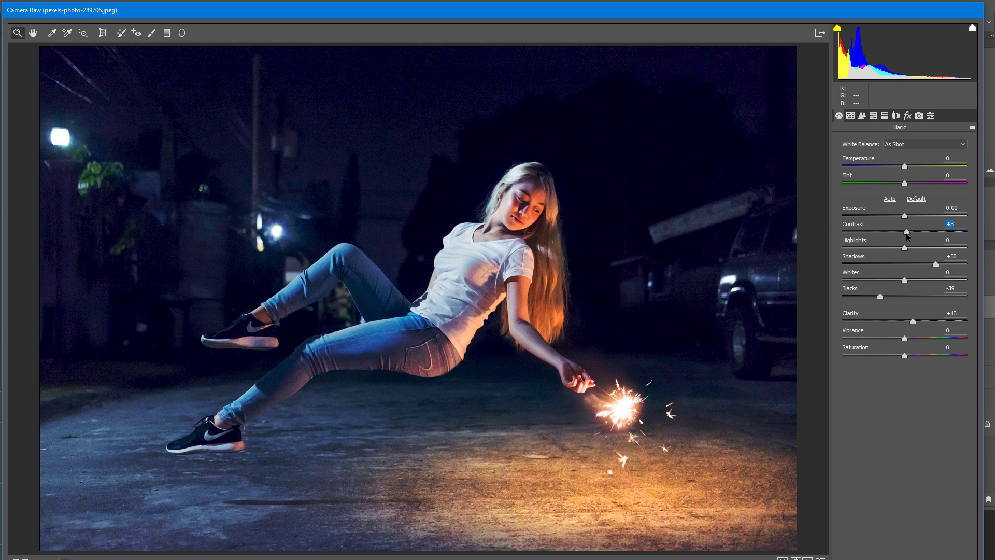
Add a subtle post-crop vignette with amount -5 and feather 54, and set Dehaze to +3.
{"action": "left_click", "coordinate": [907, 115]}
{"action": "left_click_drag", "start_coordinate": [903, 284], "coordinate": [902, 288]}
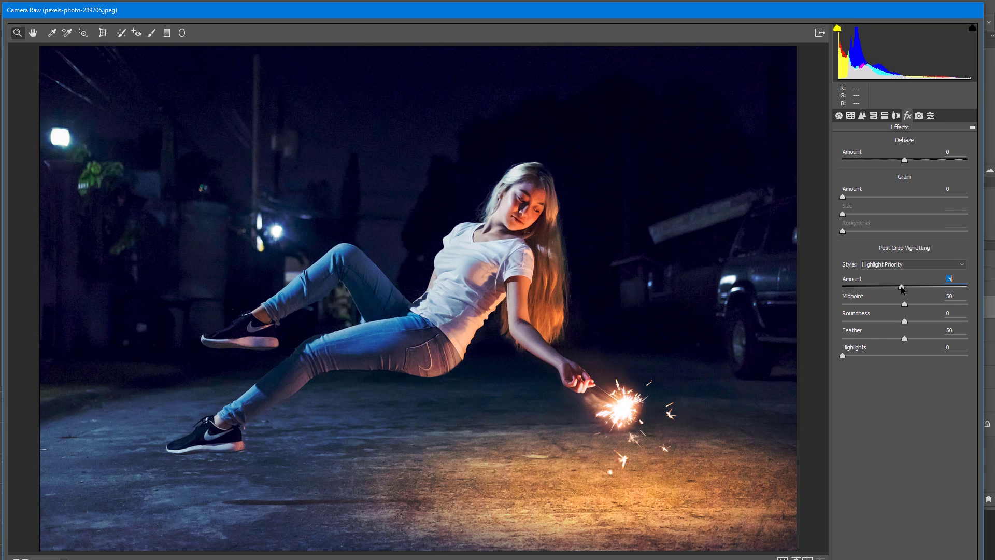
{"action": "left_click_drag", "start_coordinate": [906, 338], "coordinate": [910, 338]}
{"action": "mouse_move", "coordinate": [905, 159]}
{"action": "left_mouse_down"}
{"action": "mouse_move", "coordinate": [920, 162]}
{"action": "mouse_move", "coordinate": [881, 162]}
{"action": "mouse_move", "coordinate": [906, 160]}
{"action": "left_mouse_up"}
Split-tone the shadows with hue 216 and saturation 7, and the highlights with hue 53 at a low saturation.
{"action": "left_click", "coordinate": [884, 117]}
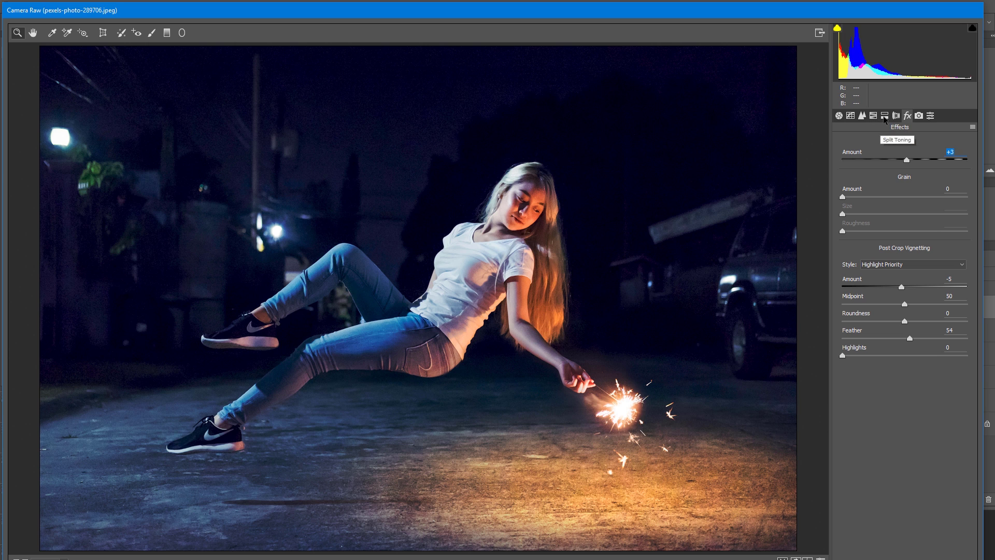
{"action": "left_click_drag", "start_coordinate": [913, 236], "coordinate": [921, 237]}
{"action": "left_click_drag", "start_coordinate": [847, 253], "coordinate": [917, 239]}
{"action": "left_click", "coordinate": [851, 254]}
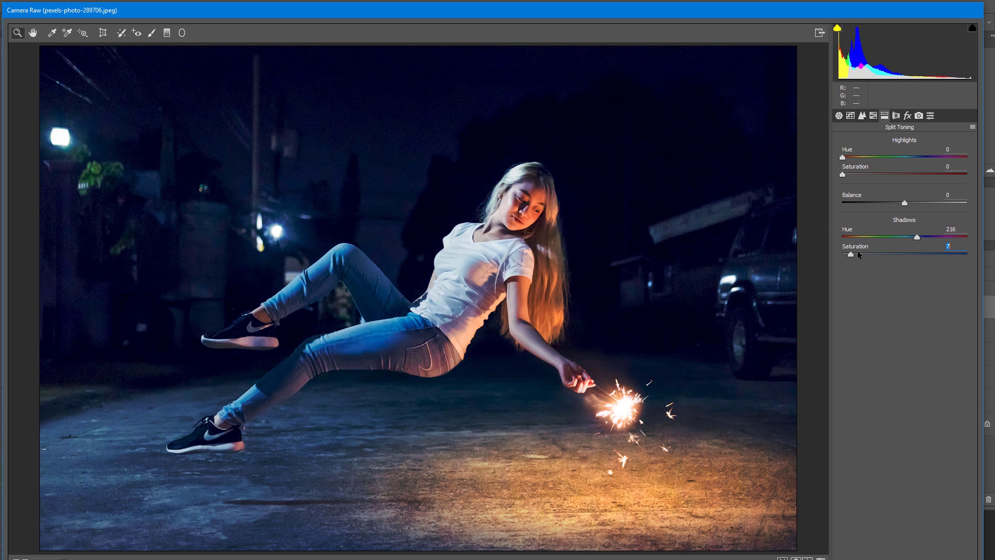
{"action": "left_click_drag", "start_coordinate": [856, 158], "coordinate": [860, 174]}
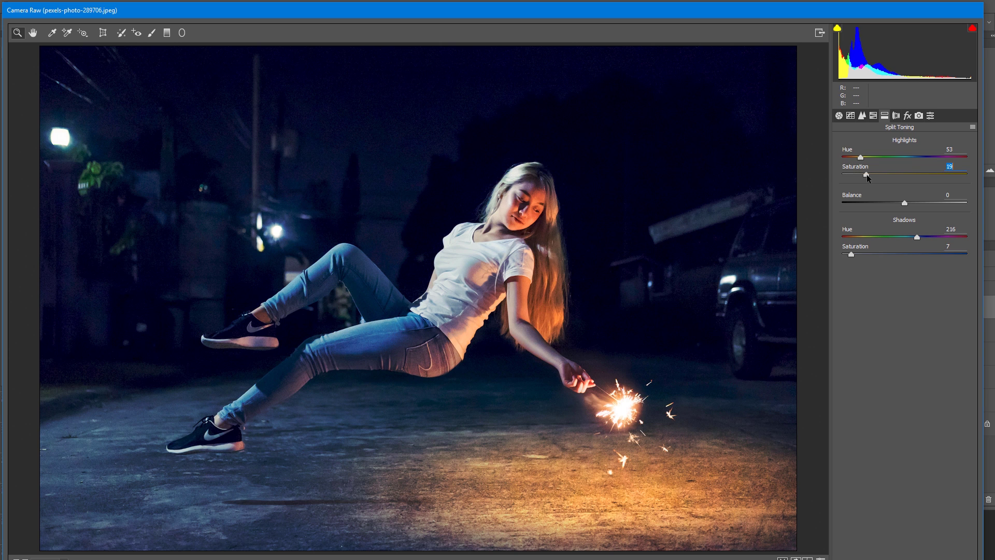
{"action": "left_click", "coordinate": [861, 175]}
Sharpen the image with amount 80 and radius 0.9.
{"action": "left_click", "coordinate": [862, 117]}
{"action": "left_click_drag", "start_coordinate": [845, 156], "coordinate": [905, 161]}
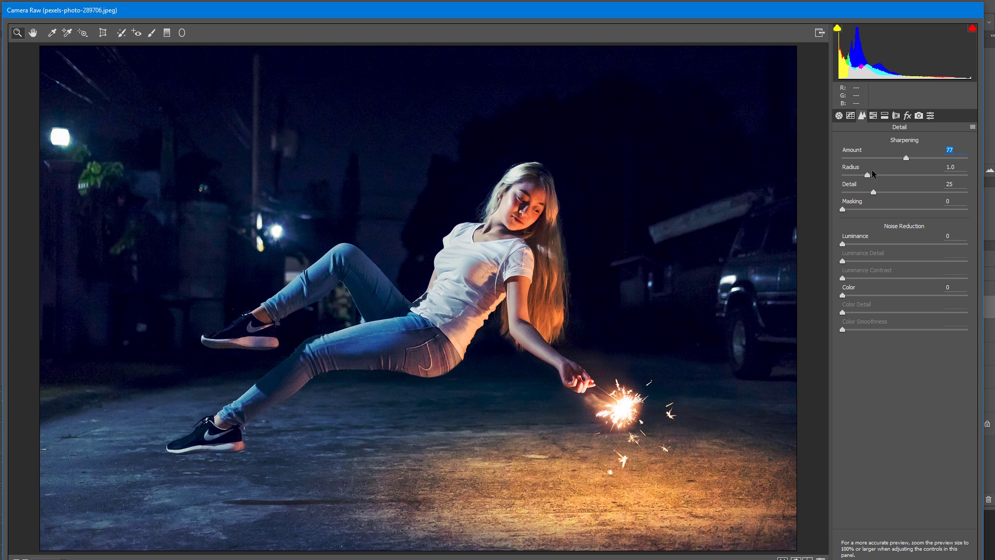
{"action": "left_click_drag", "start_coordinate": [866, 173], "coordinate": [910, 159]}
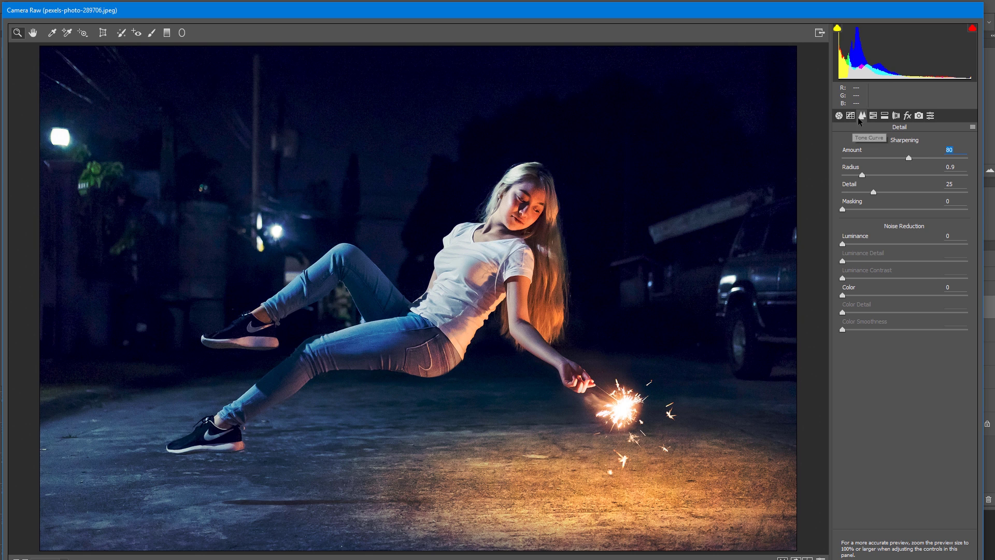
Raise the saturation of the Oranges to +28 and apply the Camera Raw filter.
{"action": "left_click", "coordinate": [875, 117]}
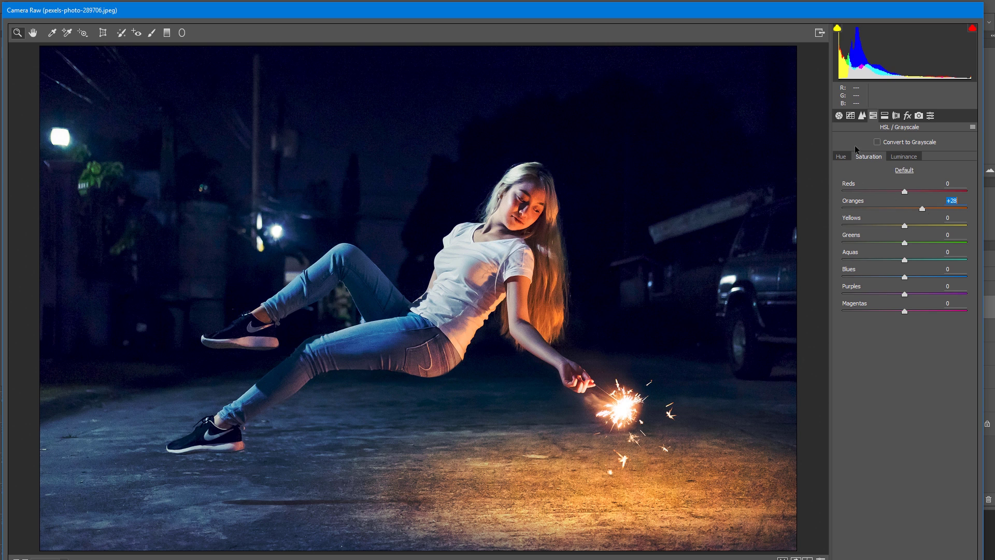
{"action": "left_click", "coordinate": [839, 115]}
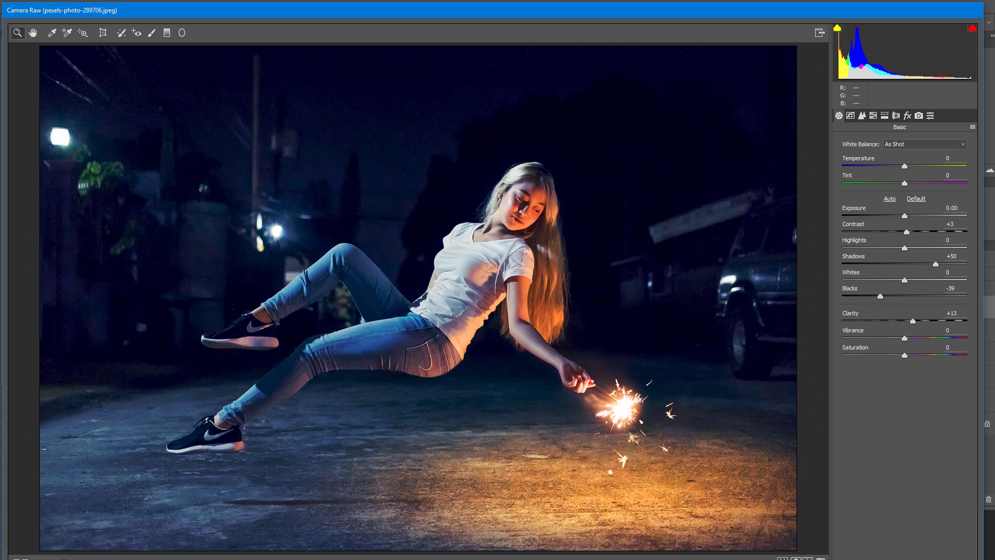
{"action": "key", "text": "Return"}
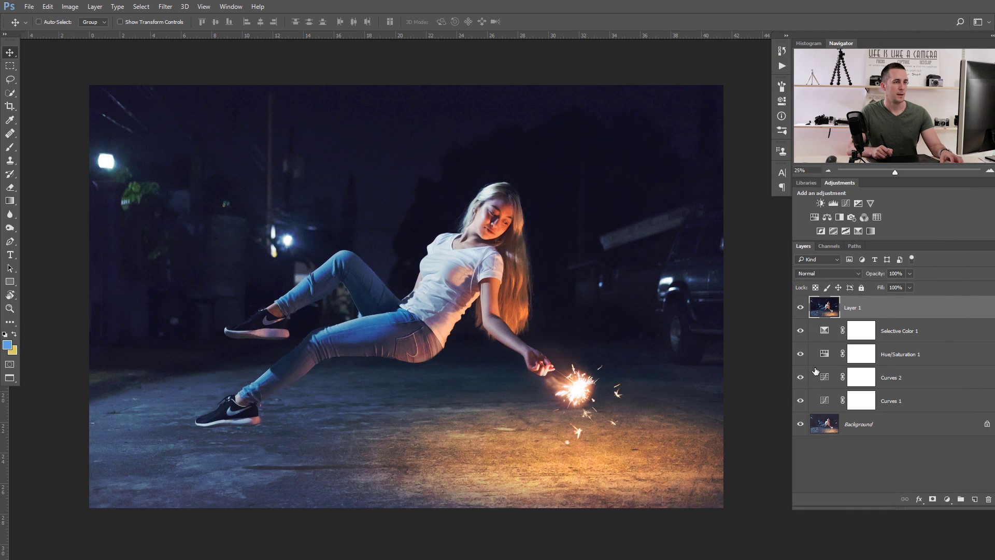
Compare the image with and without the Camera Raw layer, and compare the original with the fully graded image.
{"action": "left_click", "coordinate": [799, 308]}
{"action": "left_click", "coordinate": [800, 309]}
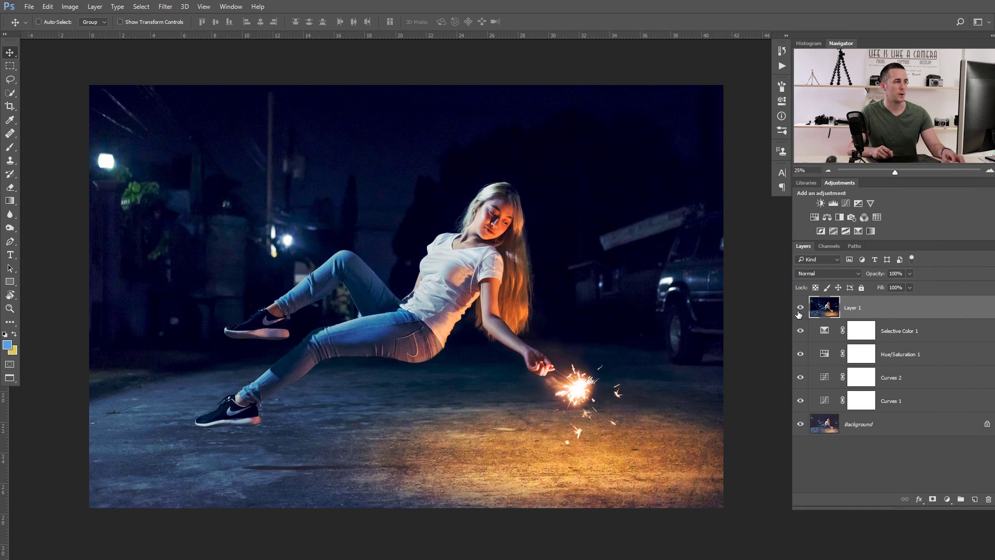
{"action": "left_click", "coordinate": [801, 427], "text": "alt"}
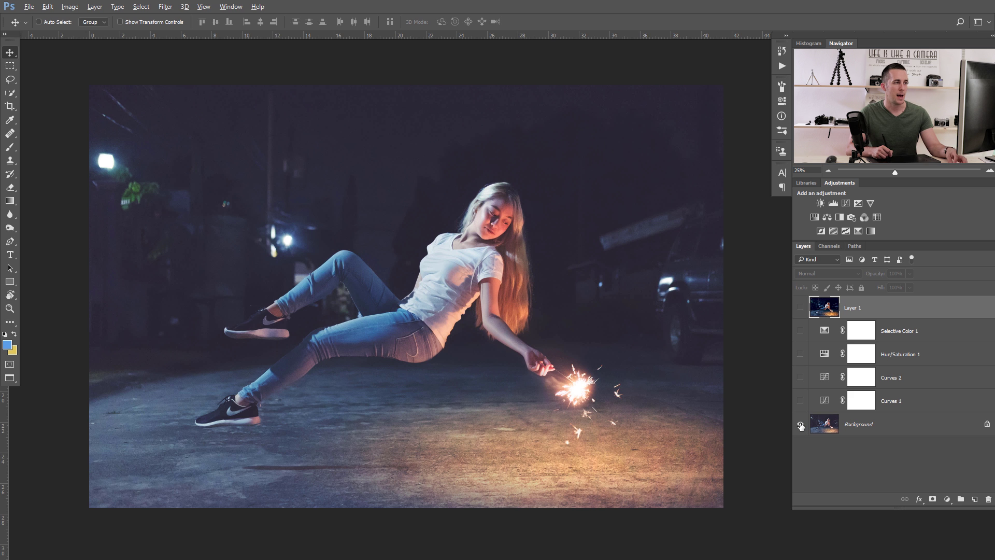
{"action": "left_click", "coordinate": [801, 426], "text": "alt"}
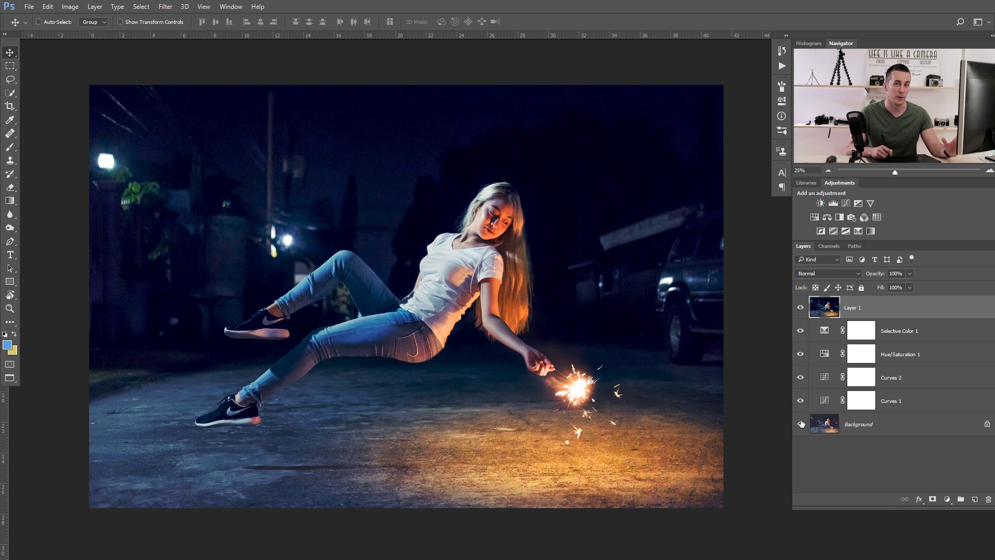
{"action": "left_click", "coordinate": [801, 425], "text": "alt"}
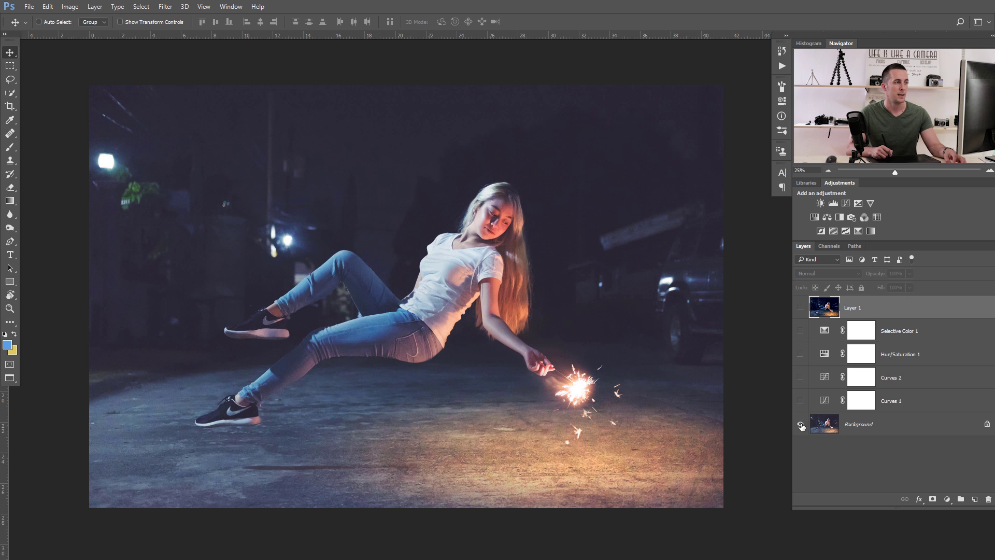
{"action": "left_click", "coordinate": [801, 426], "text": "alt"}
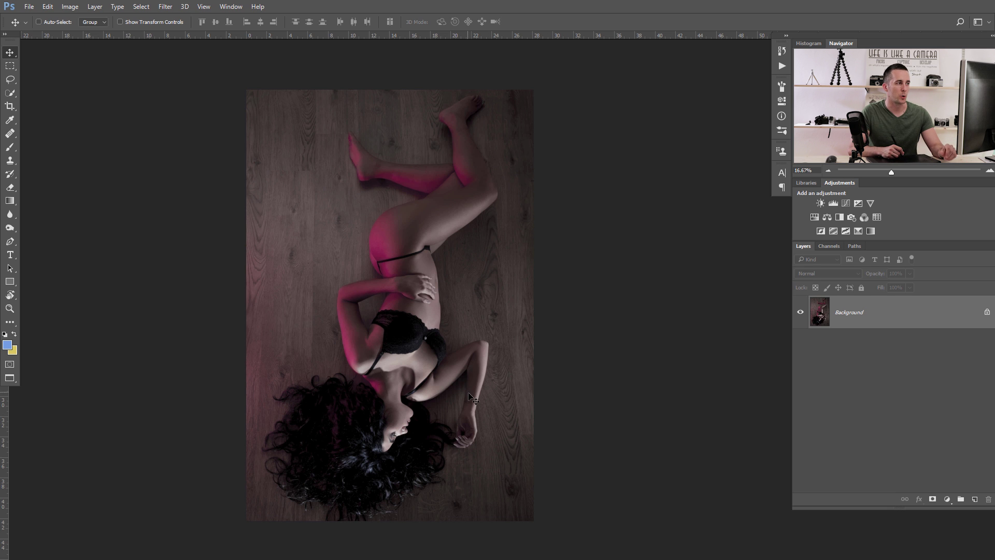
Add a Curves layer to the photo of the woman lying on the wooden floor and shape a very gentle S-curve for contrast.
{"action": "left_click", "coordinate": [948, 499]}
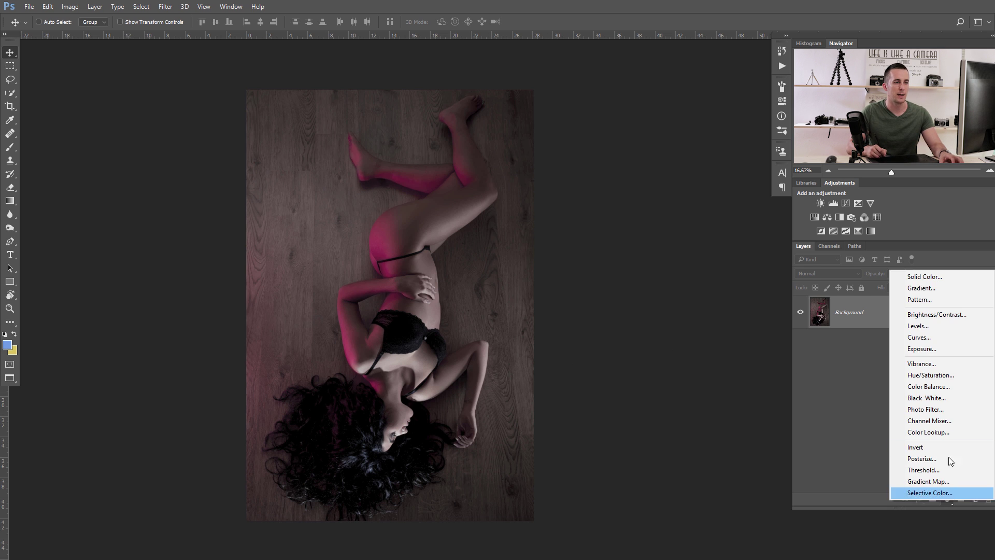
{"action": "left_click", "coordinate": [934, 337]}
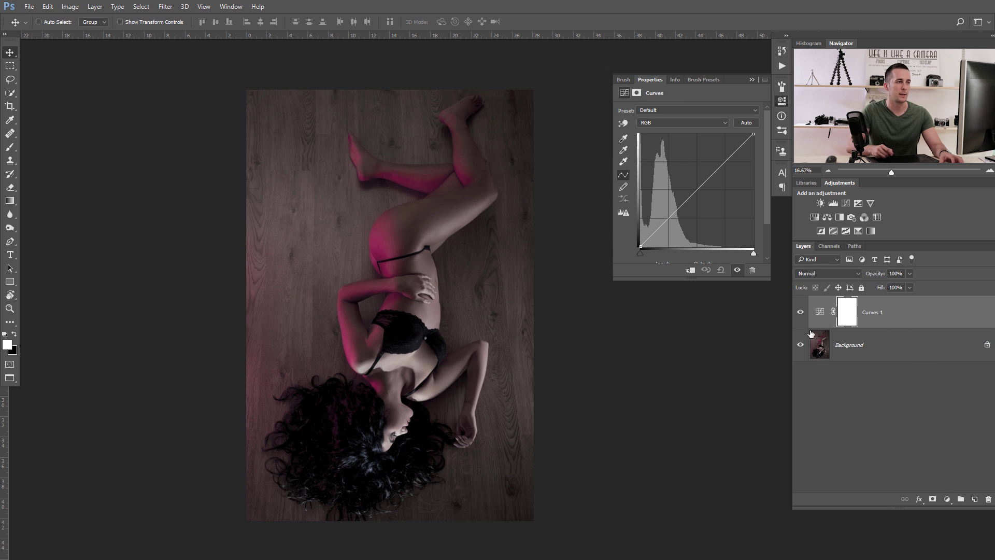
{"action": "left_click", "coordinate": [668, 218]}
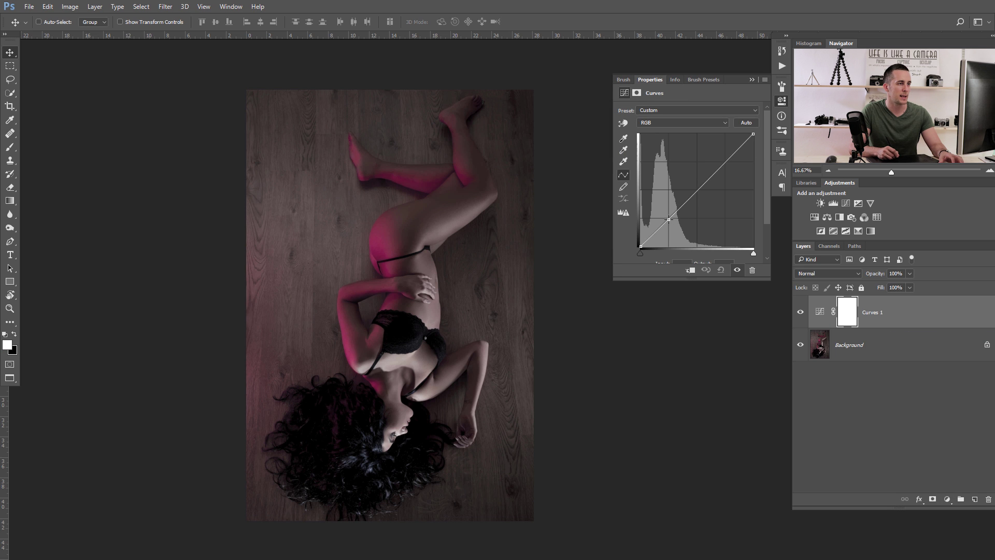
{"action": "left_click", "coordinate": [719, 165]}
{"action": "left_click_drag", "start_coordinate": [669, 220], "coordinate": [668, 221]}
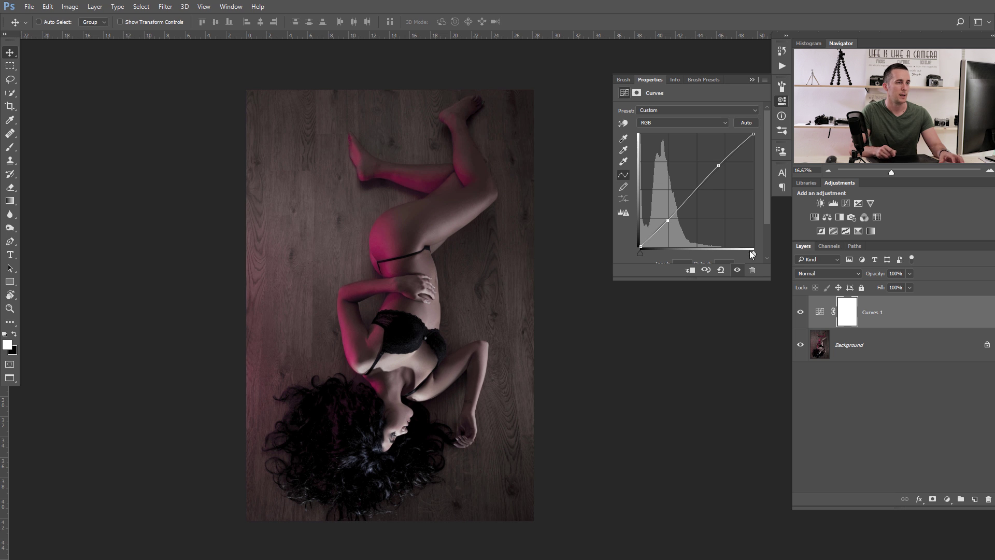
{"action": "left_click", "coordinate": [800, 312]}
{"action": "left_click", "coordinate": [800, 312]}
{"action": "left_click", "coordinate": [752, 79]}
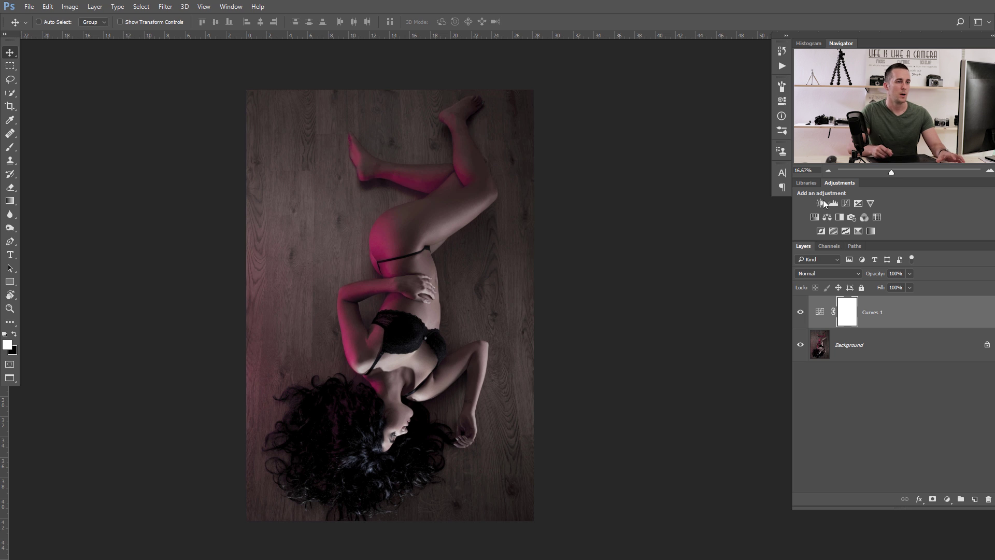
Add a Hue/Saturation layer, target the Reds from the pink-lit skin on the hip, and set their saturation to +31.
{"action": "left_click", "coordinate": [947, 499]}
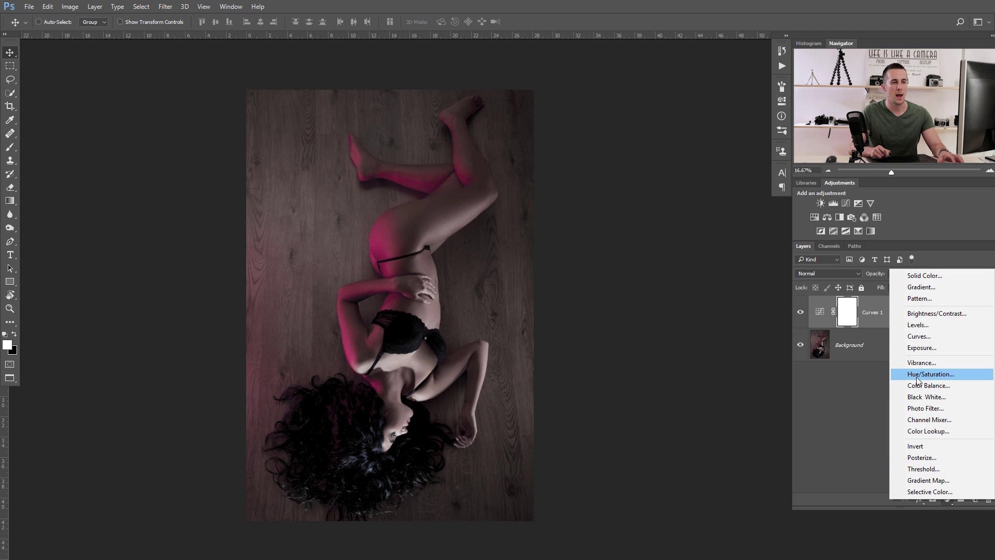
{"action": "left_click", "coordinate": [917, 378]}
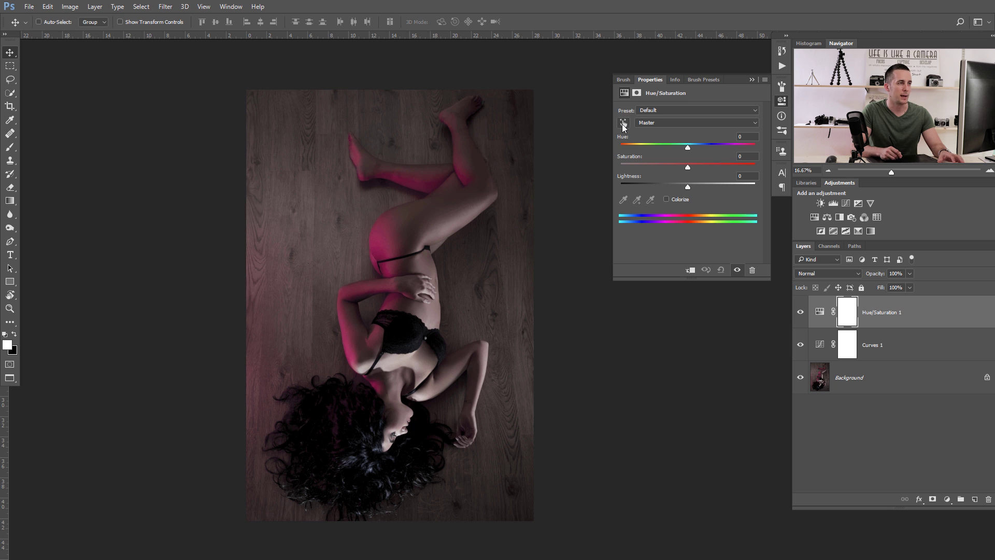
{"action": "left_click", "coordinate": [624, 124]}
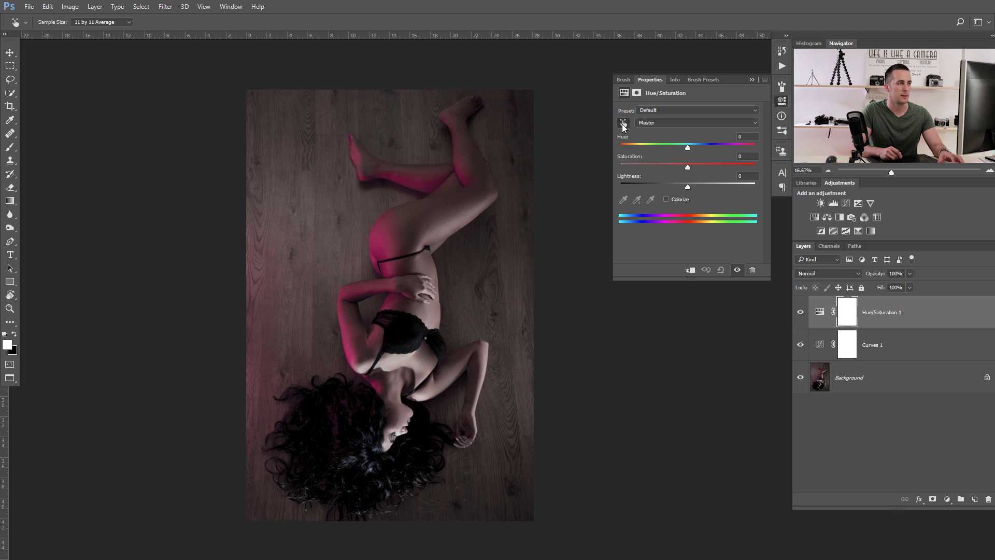
{"action": "left_click", "coordinate": [380, 247]}
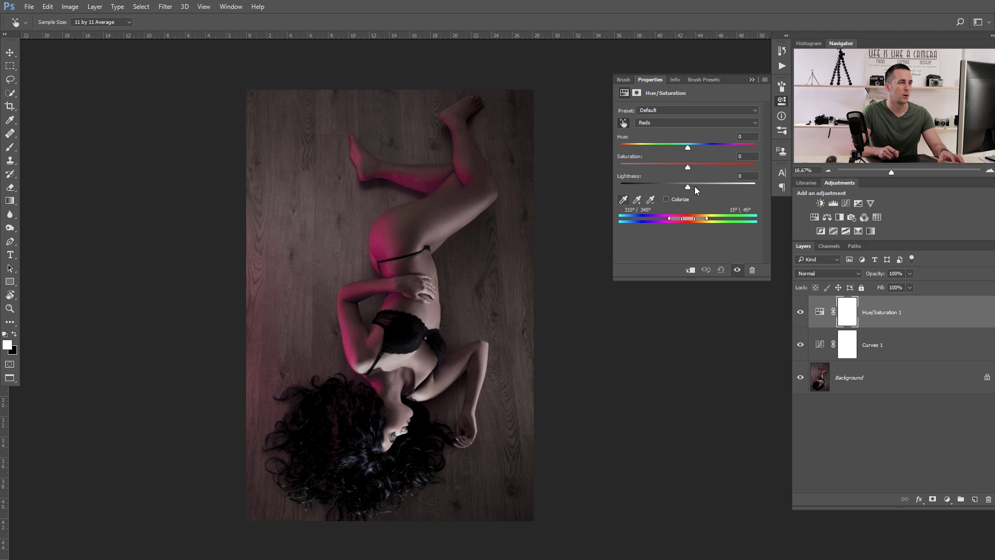
{"action": "left_click_drag", "start_coordinate": [688, 167], "coordinate": [708, 167]}
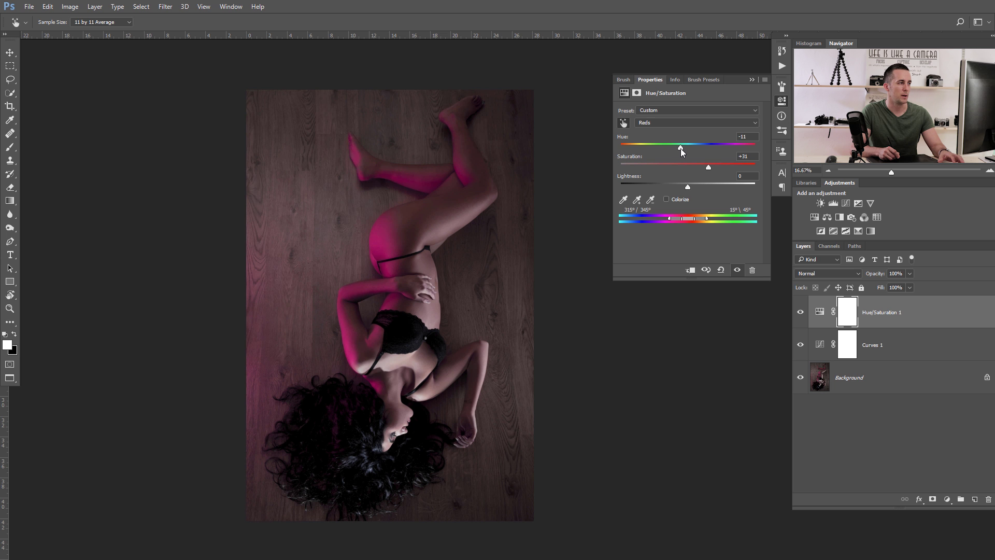
Set the Reds' hue to -6, narrow their upper range to 10°/41°, and compare the image with and without the Hue/Saturation layer.
{"action": "mouse_move", "coordinate": [681, 148]}
{"action": "left_mouse_down"}
{"action": "mouse_move", "coordinate": [727, 146]}
{"action": "mouse_move", "coordinate": [693, 148]}
{"action": "left_mouse_up"}
{"action": "left_click", "coordinate": [800, 314]}
{"action": "left_click", "coordinate": [800, 314]}
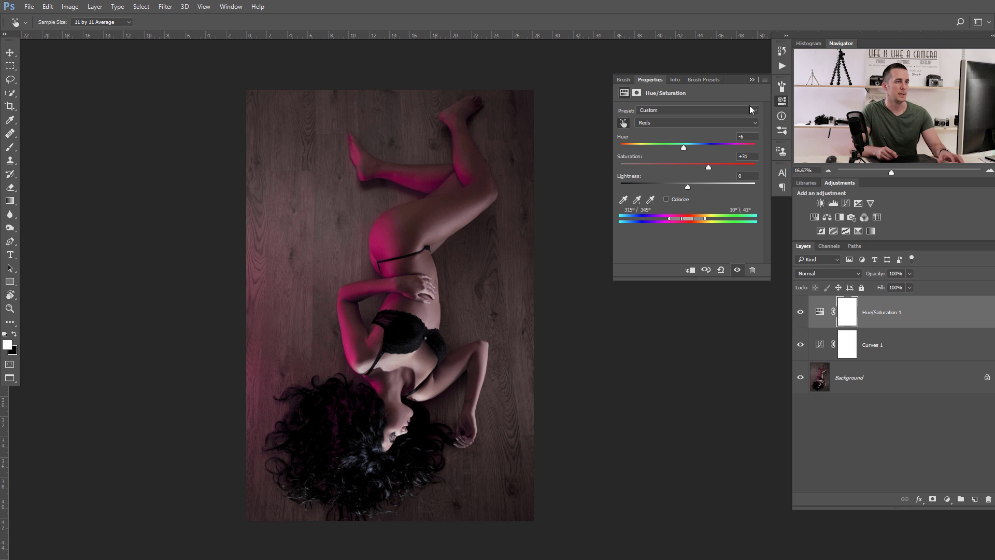
{"action": "left_click", "coordinate": [752, 80]}
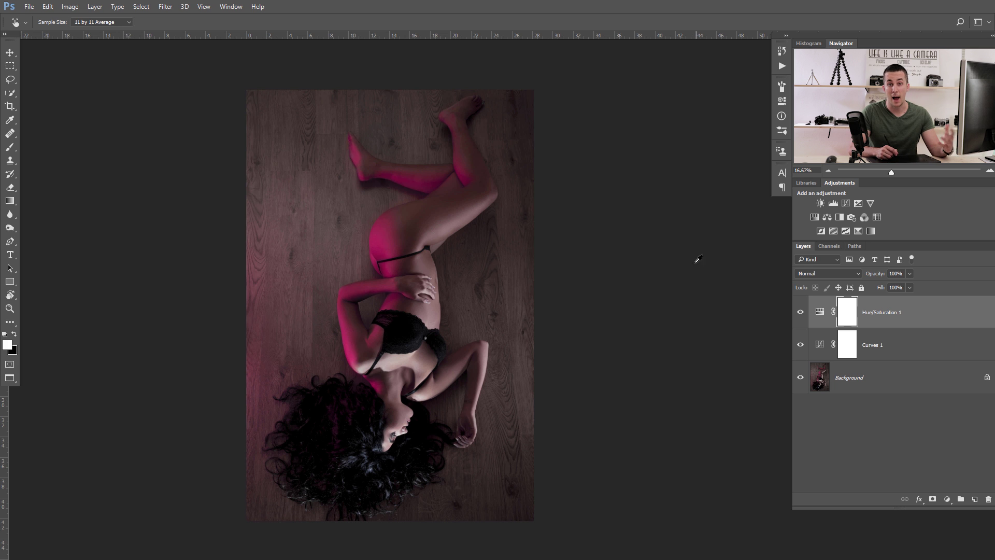
Add a Selective Color layer above the Hue/Saturation layer and set Yellow in the Blacks to -10%.
{"action": "left_click", "coordinate": [947, 498]}
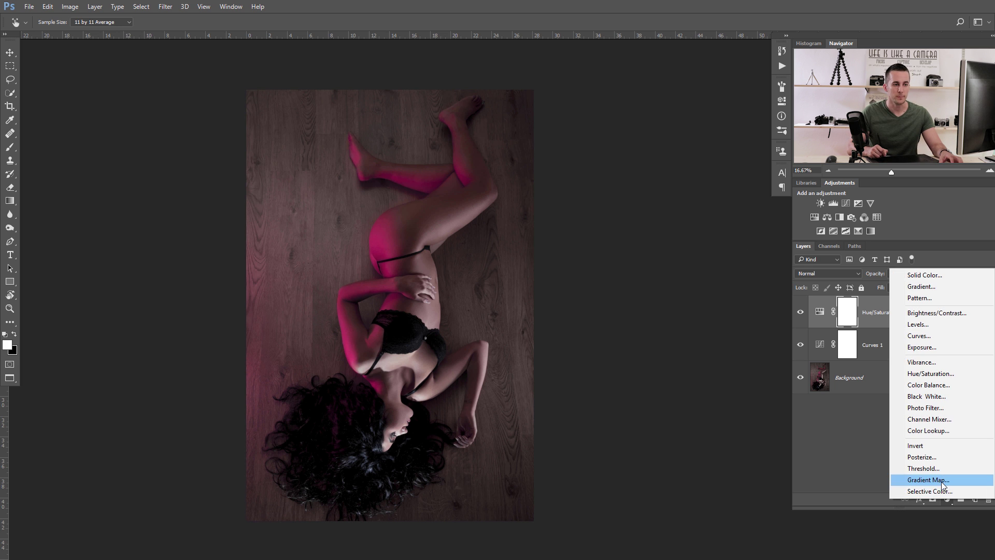
{"action": "left_click", "coordinate": [937, 496]}
{"action": "key", "text": "v"}
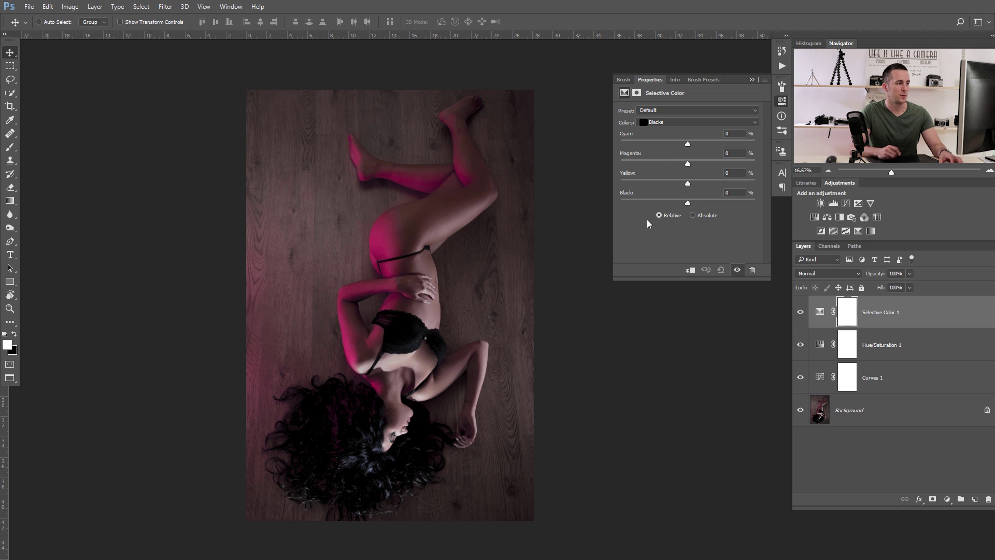
{"action": "left_click_drag", "start_coordinate": [688, 185], "coordinate": [681, 183]}
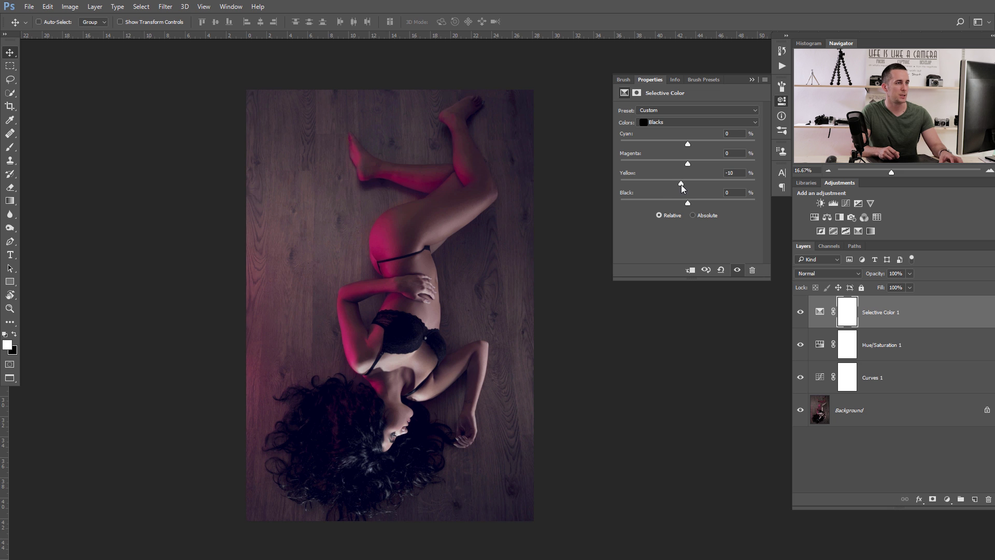
{"action": "left_click_drag", "start_coordinate": [689, 143], "coordinate": [693, 145]}
{"action": "left_click_drag", "start_coordinate": [695, 144], "coordinate": [688, 143]}
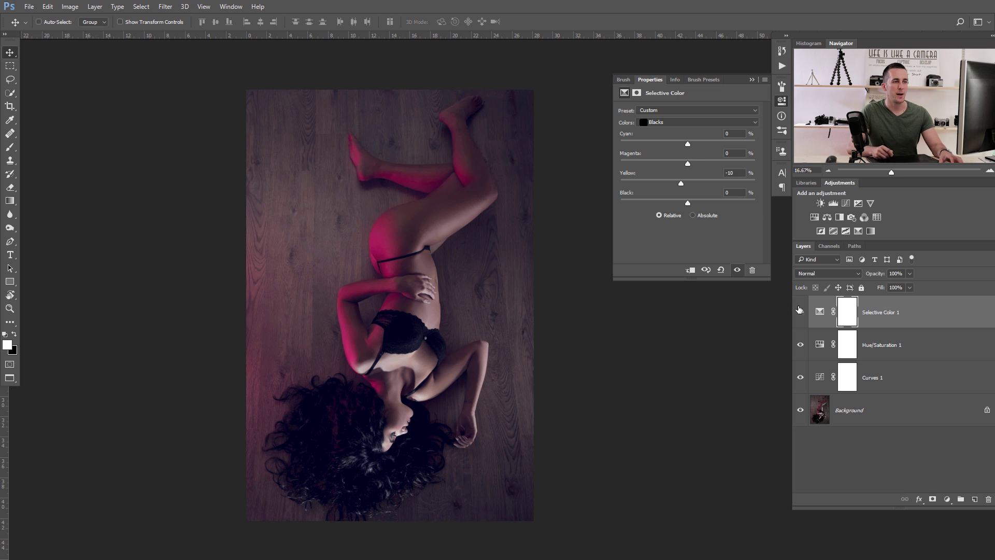
{"action": "left_click", "coordinate": [752, 79]}
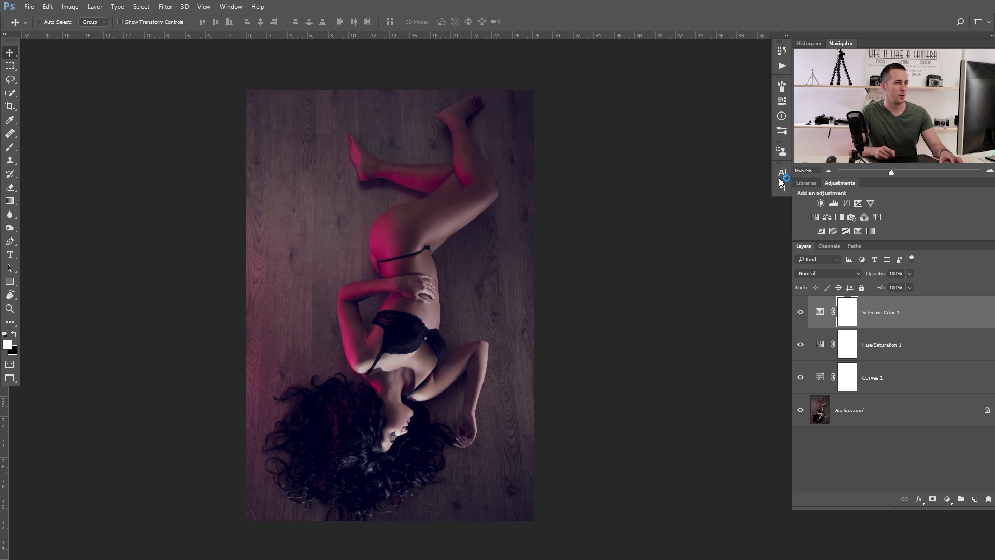
Add a Gradient Map layer on top and apply the Copper 2 gradient preset.
{"action": "left_click", "coordinate": [948, 499]}
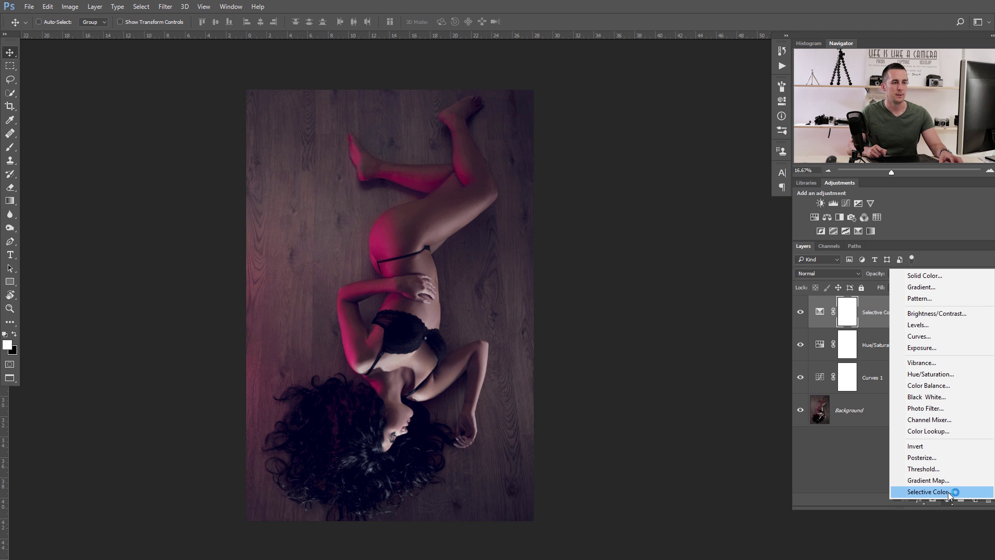
{"action": "left_click", "coordinate": [936, 481]}
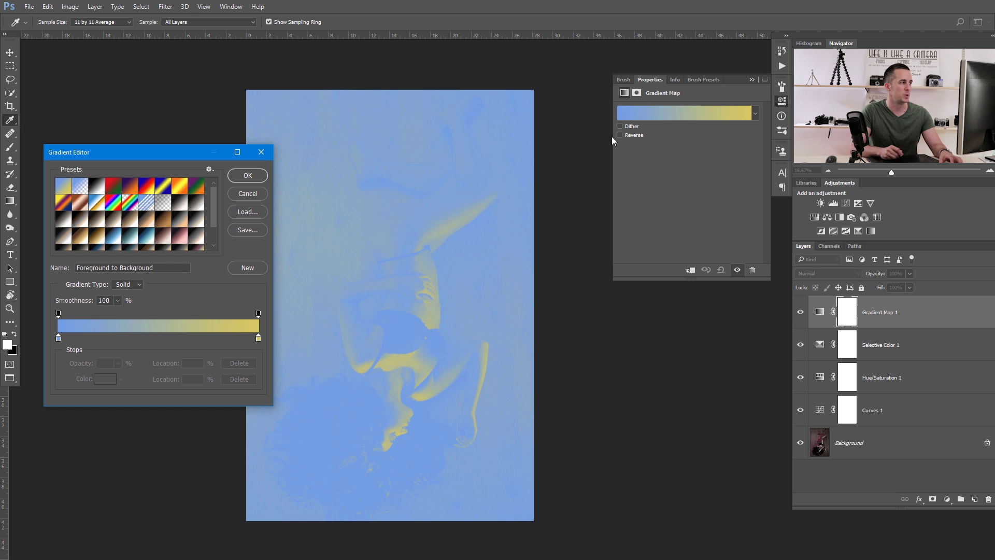
{"action": "left_click_drag", "start_coordinate": [213, 213], "coordinate": [216, 233]}
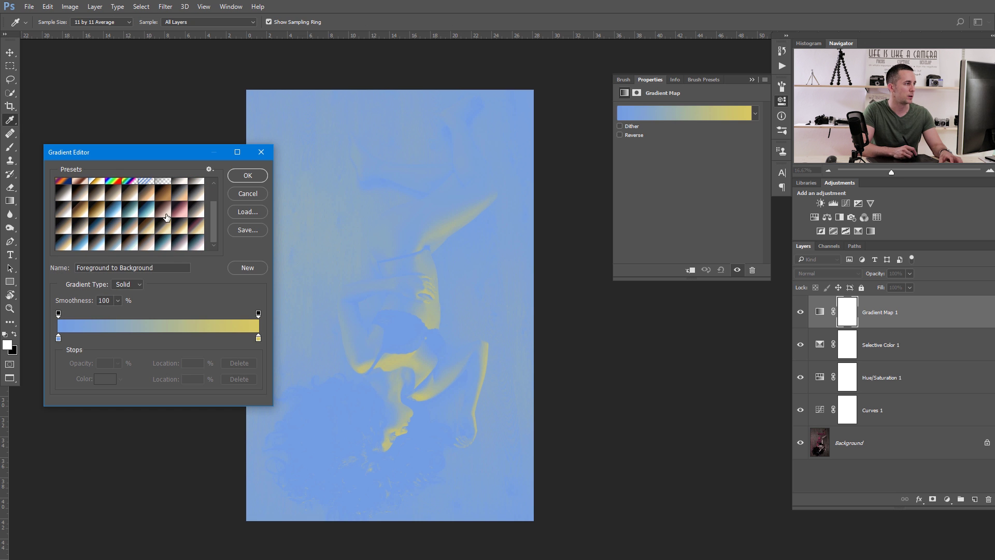
{"action": "left_click", "coordinate": [179, 210]}
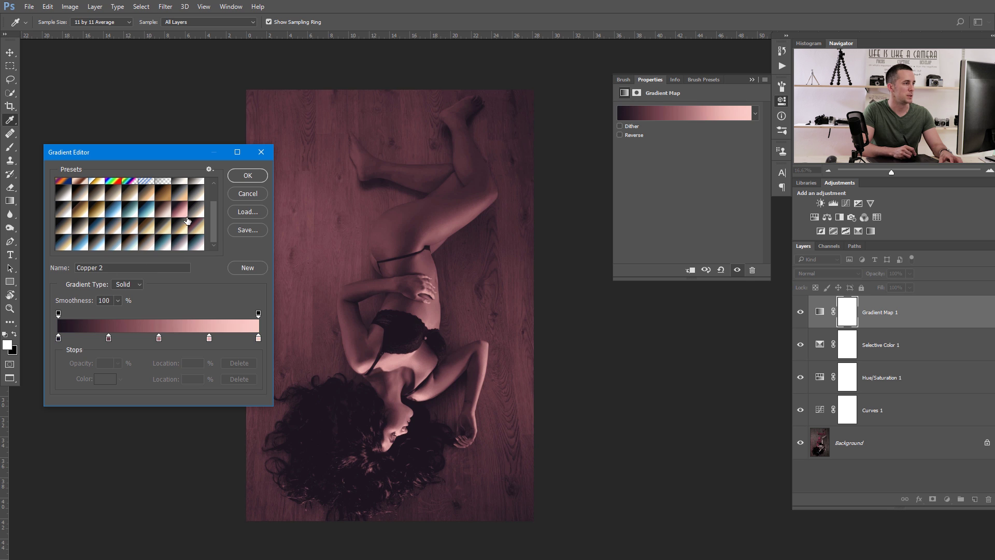
{"action": "left_click", "coordinate": [247, 177]}
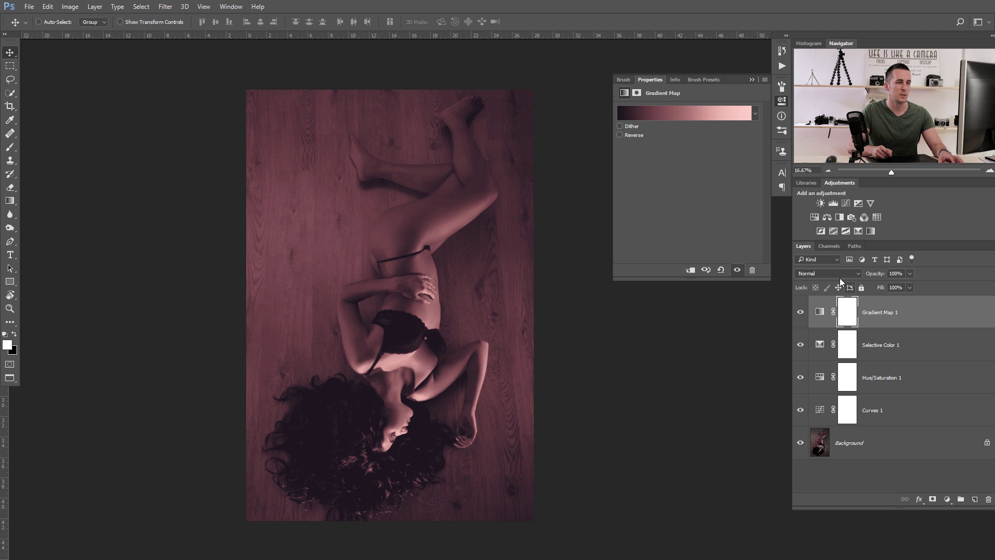
Blend the Gradient Map layer in Overlay mode at 32% opacity, and compare the image with and without it.
{"action": "left_click", "coordinate": [821, 272]}
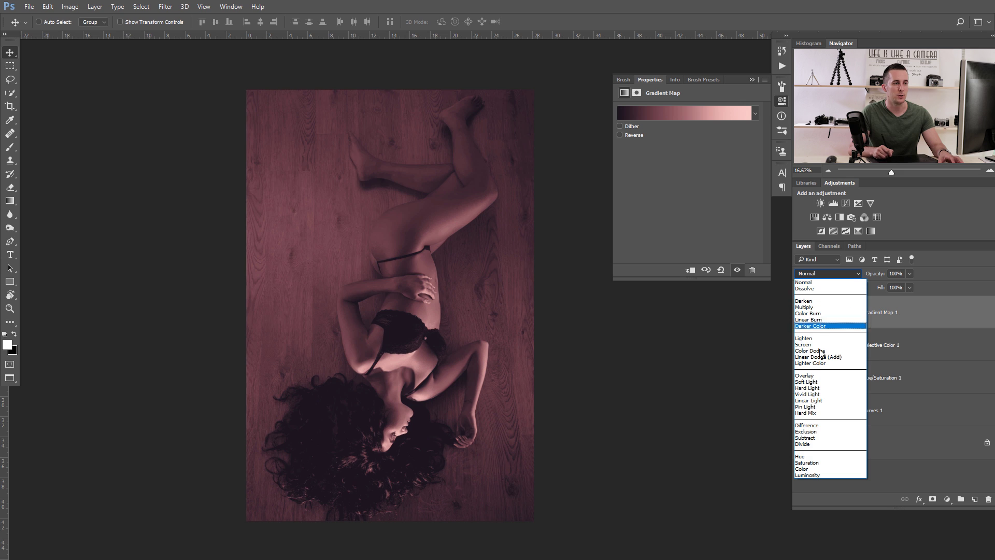
{"action": "left_click", "coordinate": [812, 376]}
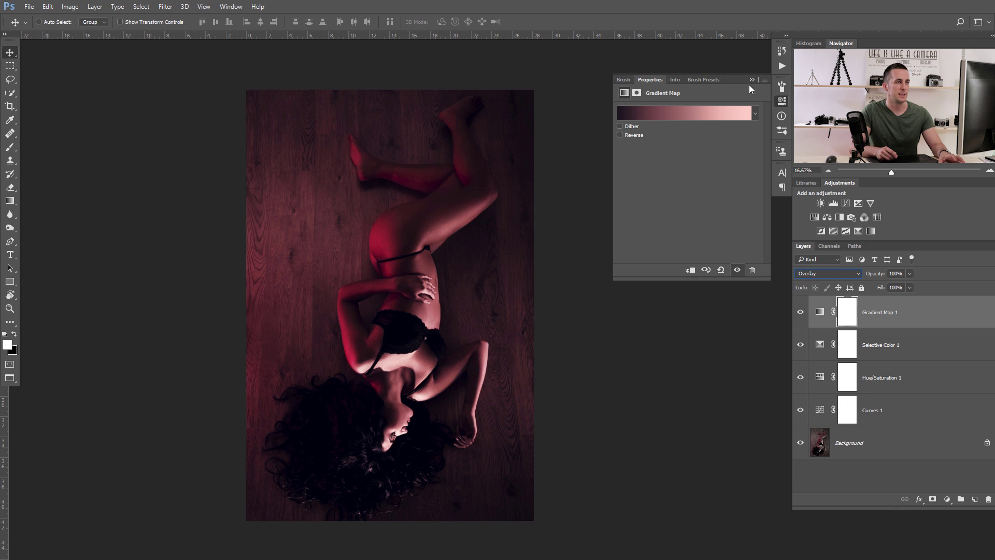
{"action": "left_click", "coordinate": [751, 80]}
{"action": "left_click_drag", "start_coordinate": [874, 273], "coordinate": [843, 281]}
{"action": "left_click", "coordinate": [800, 312]}
{"action": "left_click", "coordinate": [800, 312]}
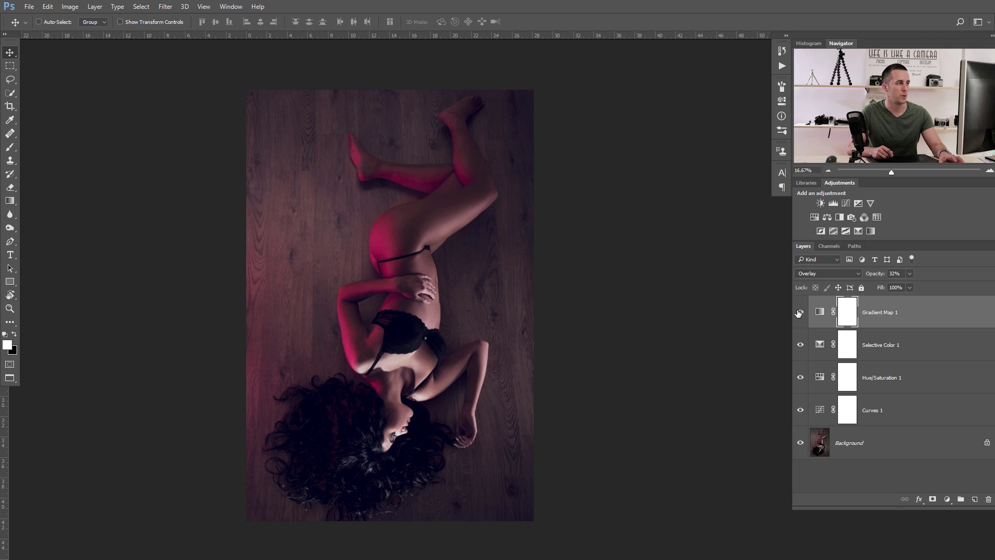
Reopen the Selective Color layer and set Yellow in the Blacks to -15%.
{"action": "double_click", "coordinate": [819, 344]}
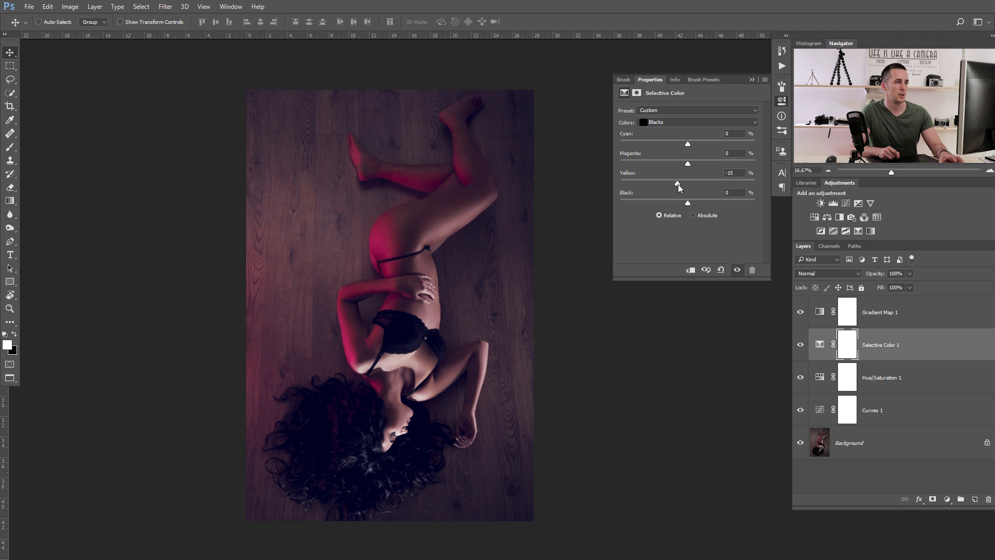
{"action": "left_click", "coordinate": [751, 80]}
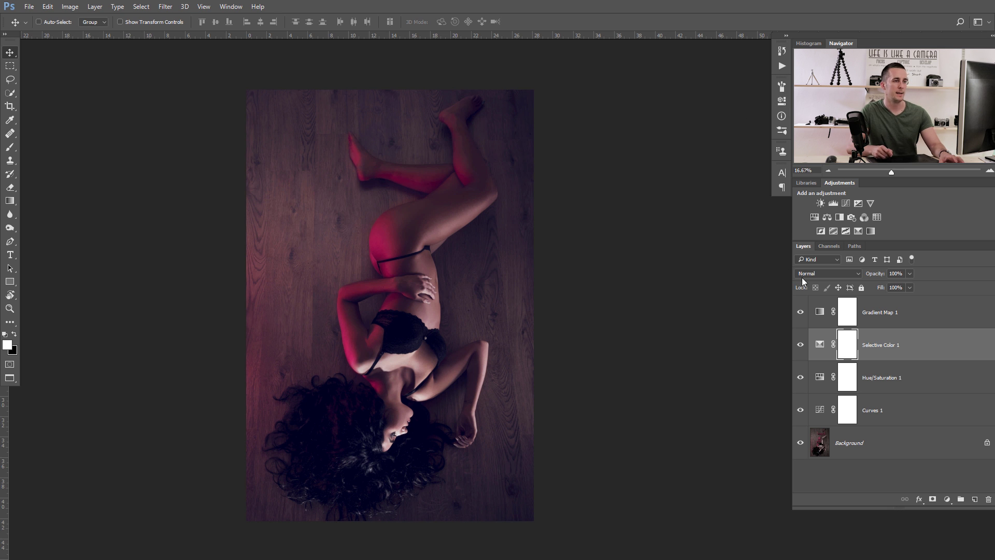
Stamp all visible layers into a new layer above the Gradient Map layer and open it in the Camera Raw Filter.
{"action": "left_click", "coordinate": [820, 311]}
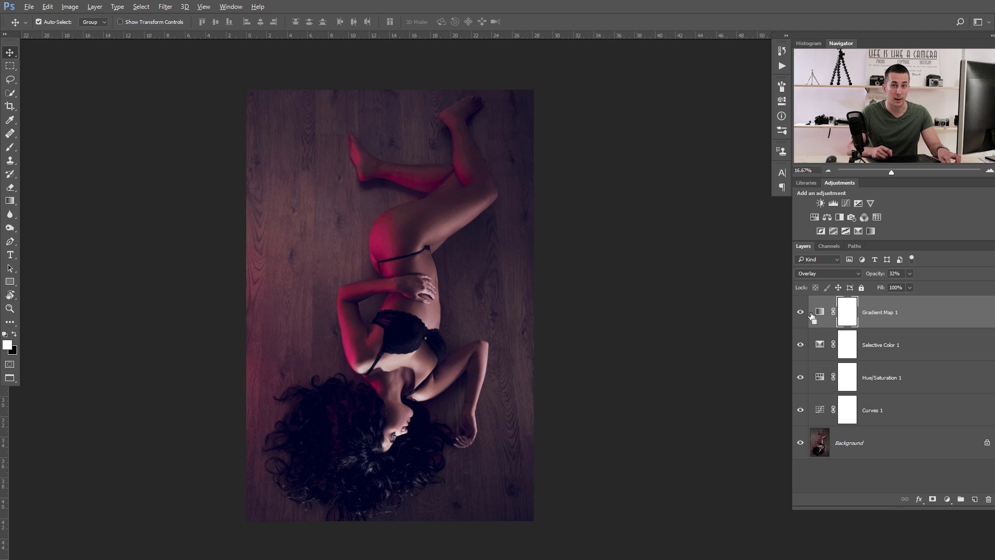
{"action": "key", "text": "ctrl+shift+alt+e"}
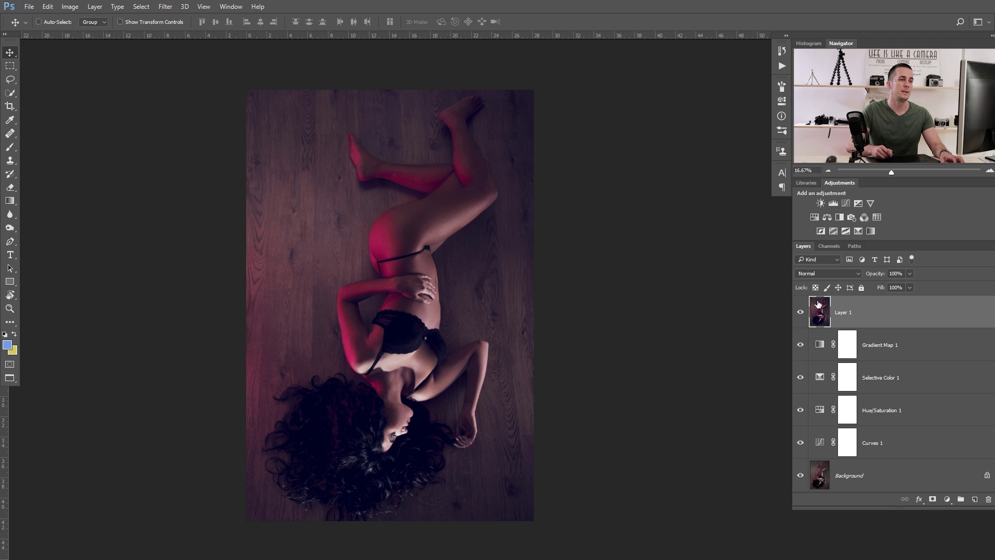
{"action": "left_click", "coordinate": [165, 6]}
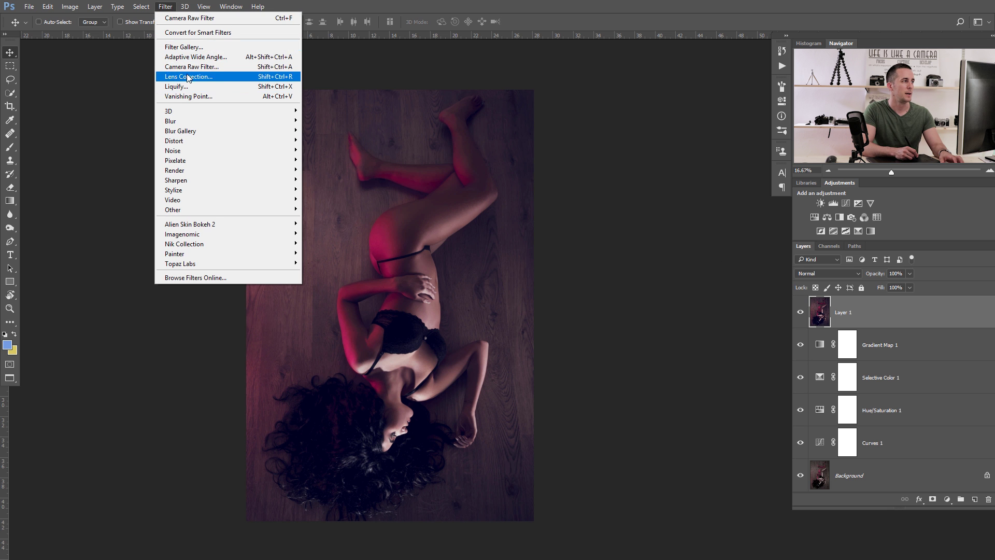
{"action": "left_click", "coordinate": [190, 66]}
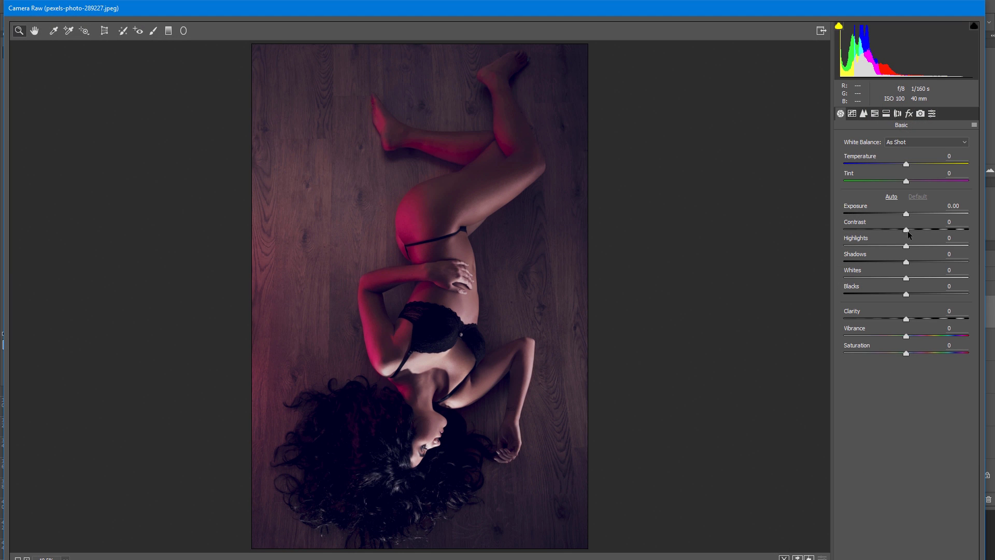
Set the basic tone to Exposure +0.10, Shadows +79, Blacks -24 and Clarity +34.
{"action": "left_click_drag", "start_coordinate": [914, 262], "coordinate": [954, 269]}
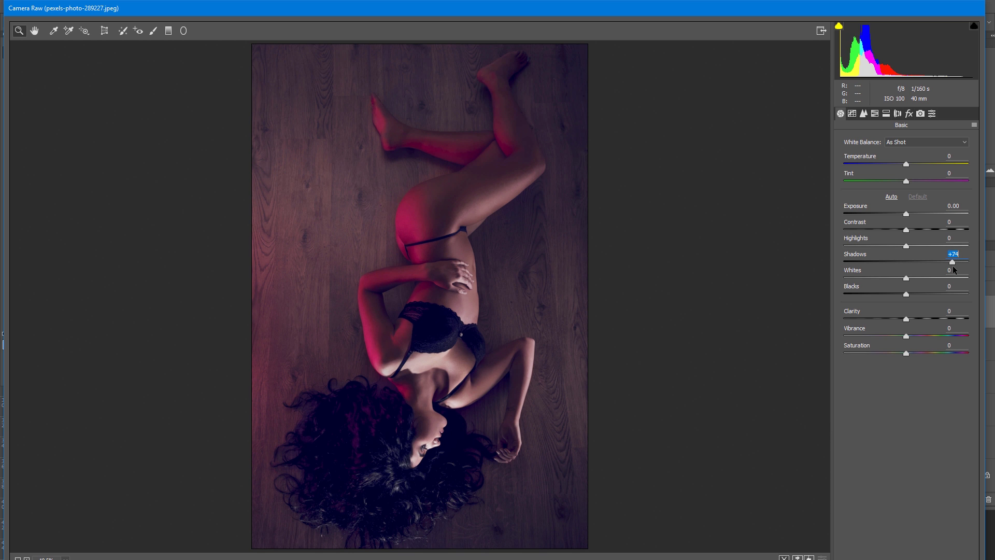
{"action": "left_click_drag", "start_coordinate": [906, 292], "coordinate": [927, 322]}
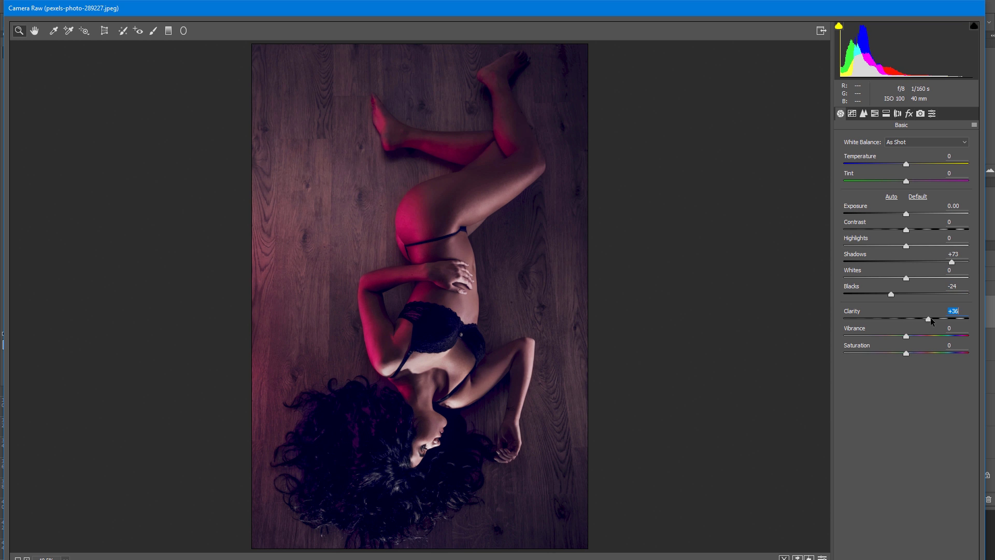
{"action": "left_click_drag", "start_coordinate": [952, 263], "coordinate": [952, 262]}
{"action": "key", "text": "Tab"}
{"action": "left_click_drag", "start_coordinate": [906, 214], "coordinate": [907, 213]}
{"action": "double_click", "coordinate": [907, 214]}
{"action": "left_click_drag", "start_coordinate": [907, 212], "coordinate": [908, 213]}
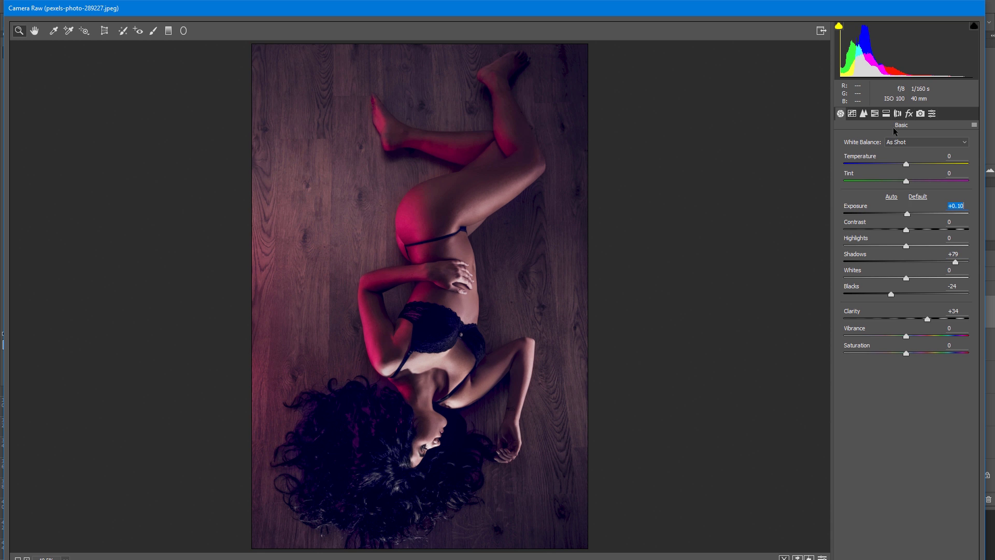
Add a soft post-crop vignette with amount -8 and an increased feather, and raise Dehaze slightly.
{"action": "left_click", "coordinate": [909, 114]}
{"action": "left_click_drag", "start_coordinate": [907, 286], "coordinate": [901, 286]}
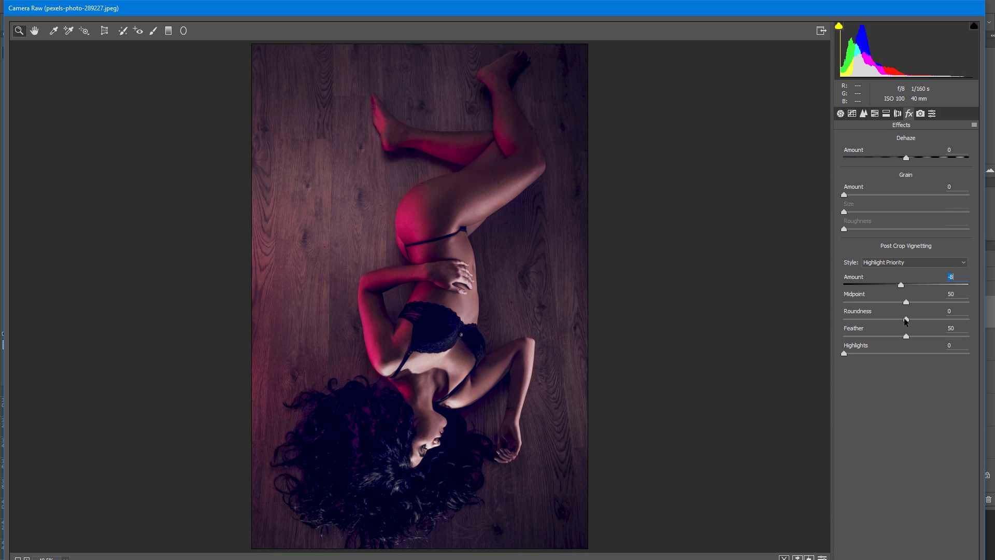
{"action": "left_click_drag", "start_coordinate": [906, 336], "coordinate": [917, 337]}
{"action": "left_click_drag", "start_coordinate": [906, 158], "coordinate": [908, 159]}
Split-tone the shadows towards blue with hue 243 and saturation 8.
{"action": "left_click", "coordinate": [885, 113]}
{"action": "left_click", "coordinate": [916, 238]}
{"action": "left_click_drag", "start_coordinate": [845, 252], "coordinate": [854, 253]}
{"action": "left_click_drag", "start_coordinate": [915, 234], "coordinate": [928, 237]}
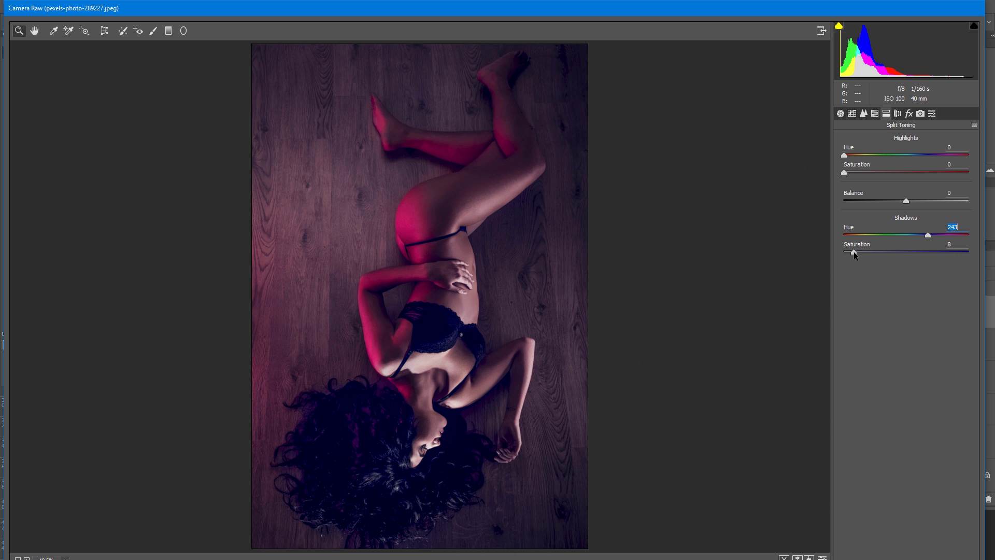
{"action": "left_click_drag", "start_coordinate": [843, 253], "coordinate": [853, 254]}
Sharpen the image with amount 81 and radius 0.9, and raise the saturation of the Magentas to +38.
{"action": "left_click", "coordinate": [864, 114]}
{"action": "left_click_drag", "start_coordinate": [845, 158], "coordinate": [864, 173]}
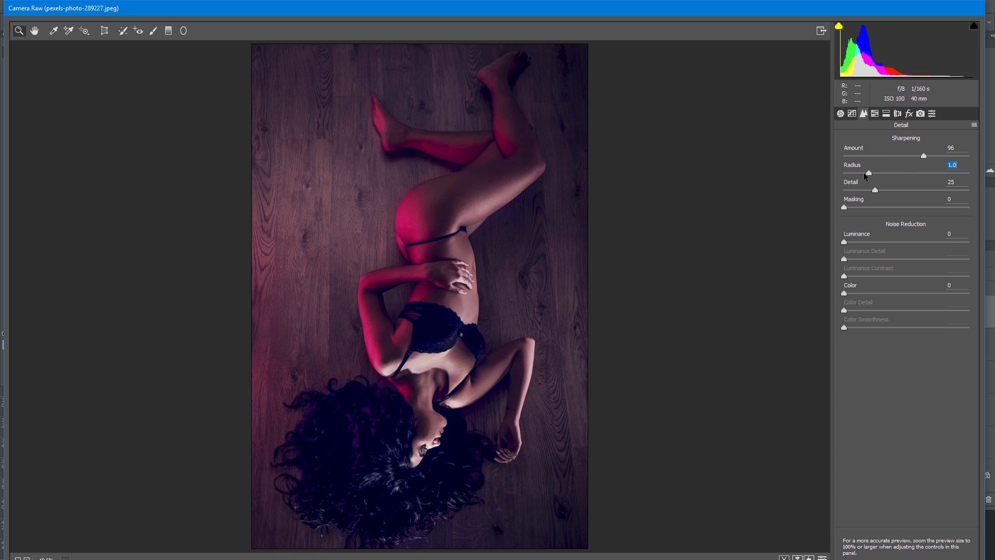
{"action": "left_click_drag", "start_coordinate": [923, 156], "coordinate": [911, 158]}
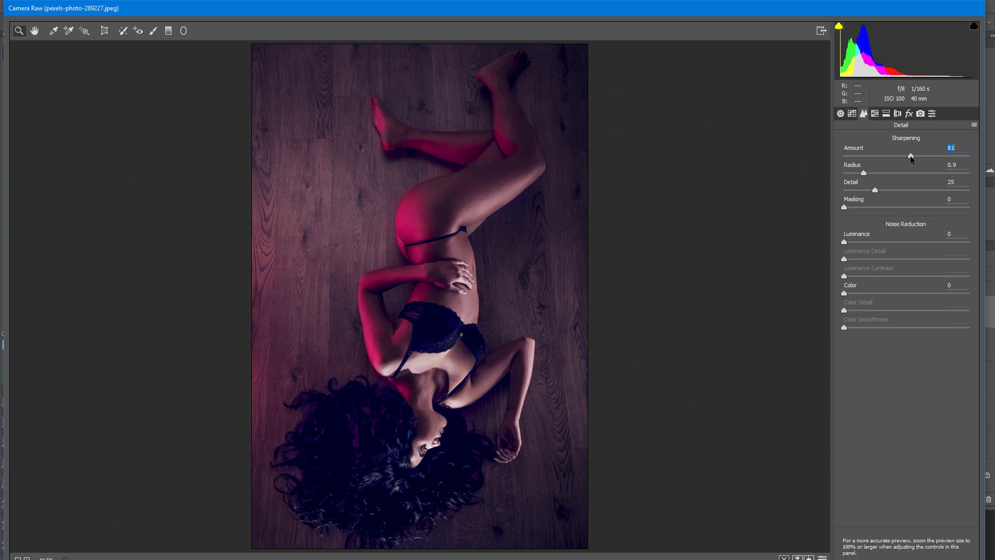
{"action": "left_click", "coordinate": [876, 114]}
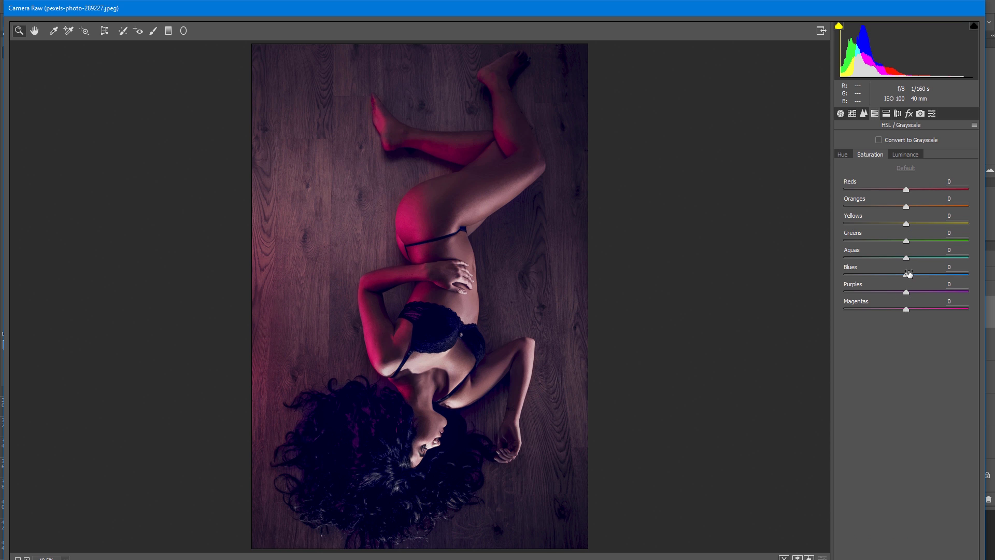
{"action": "left_click_drag", "start_coordinate": [906, 309], "coordinate": [933, 310]}
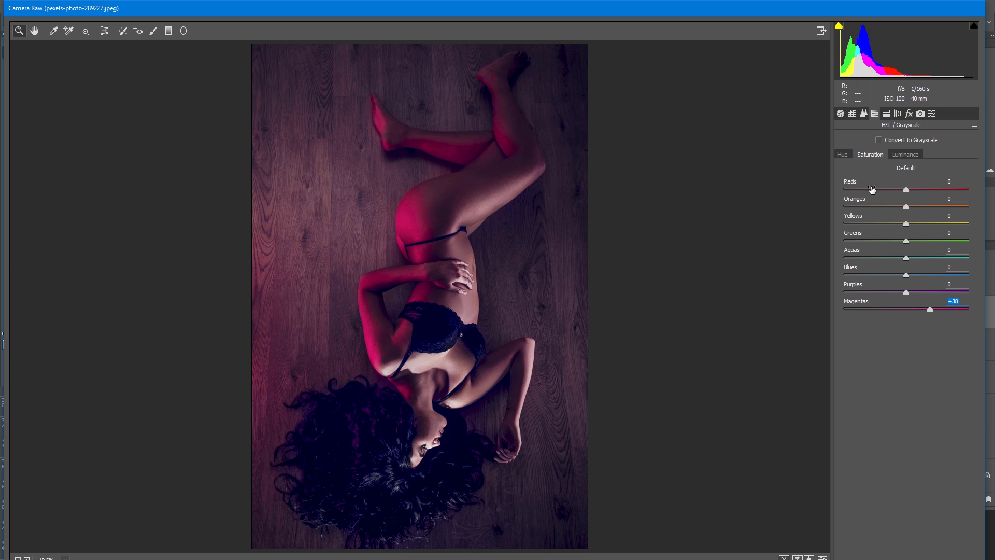
Set Contrast to +2, raise the Whites slightly, and apply the Camera Raw adjustments to the stamped layer.
{"action": "left_click", "coordinate": [841, 114]}
{"action": "left_click_drag", "start_coordinate": [909, 229], "coordinate": [909, 241]}
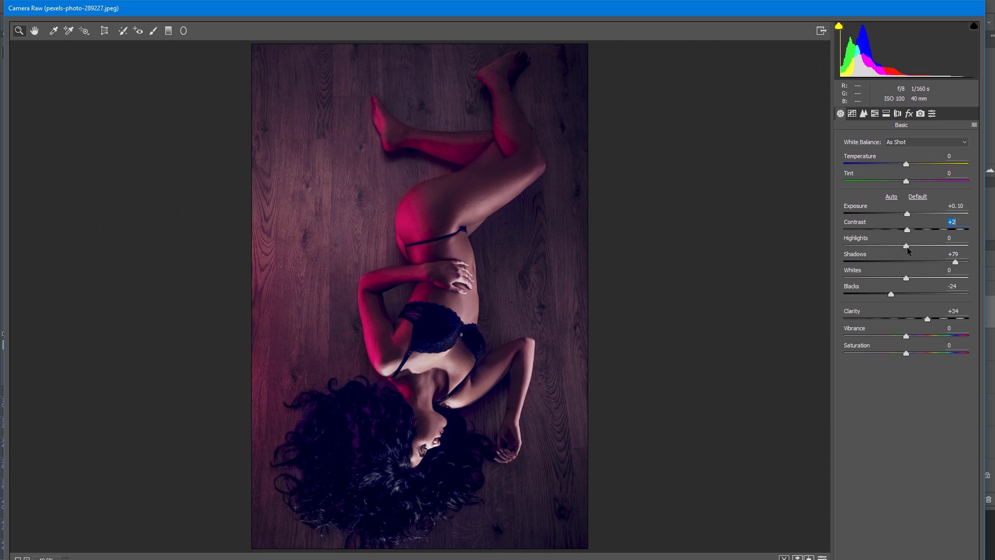
{"action": "mouse_move", "coordinate": [907, 280]}
{"action": "left_mouse_down"}
{"action": "mouse_move", "coordinate": [920, 279]}
{"action": "mouse_move", "coordinate": [913, 276]}
{"action": "left_mouse_up"}
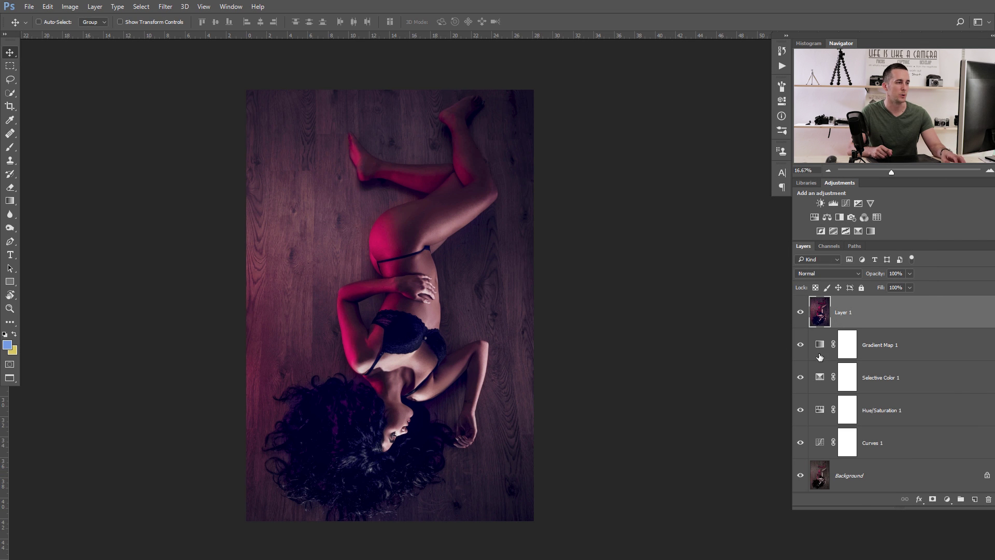
Compare the original floor portrait with the fully graded version several times, leaving all layers shown.
{"action": "left_click", "coordinate": [800, 476], "text": "alt"}
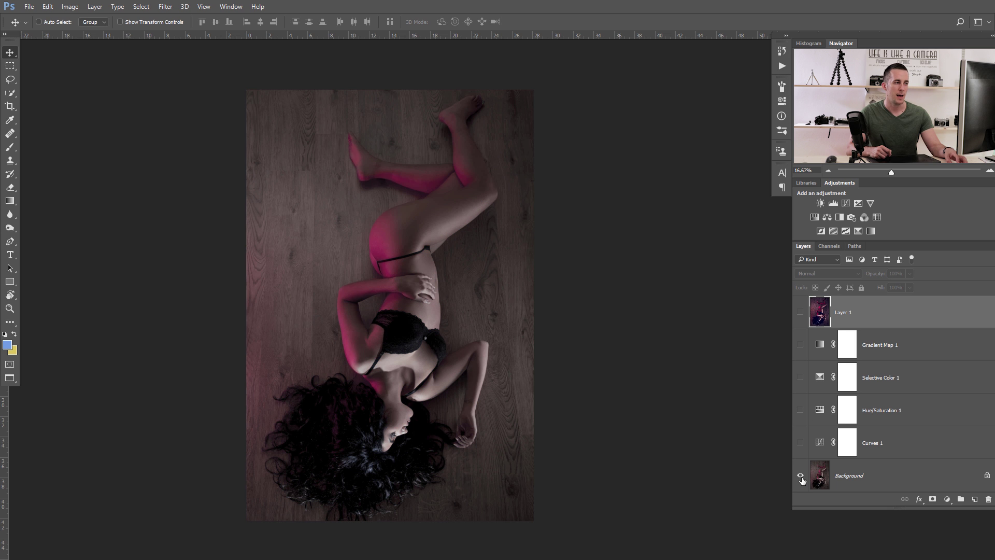
{"action": "left_click", "coordinate": [801, 477], "text": "alt"}
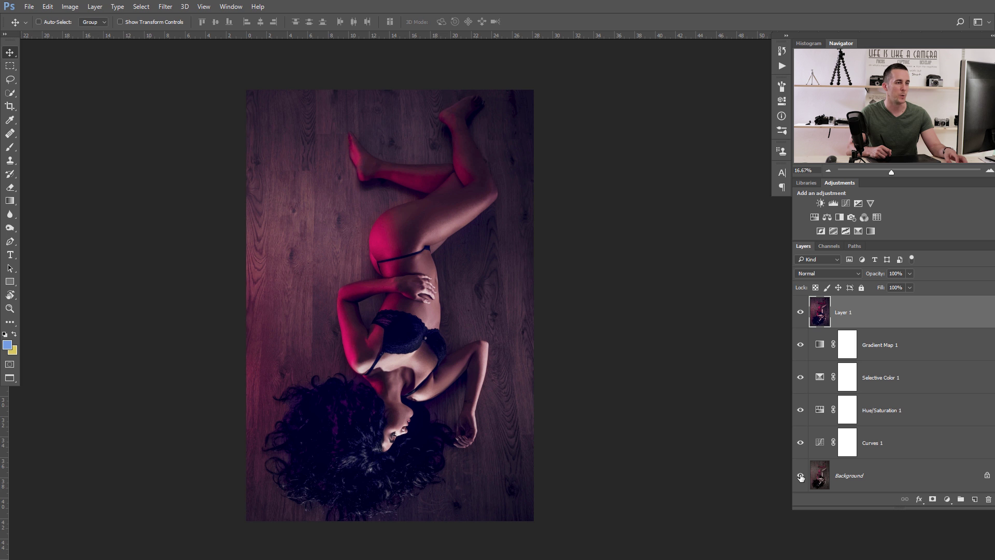
{"action": "left_click", "coordinate": [801, 477], "text": "alt"}
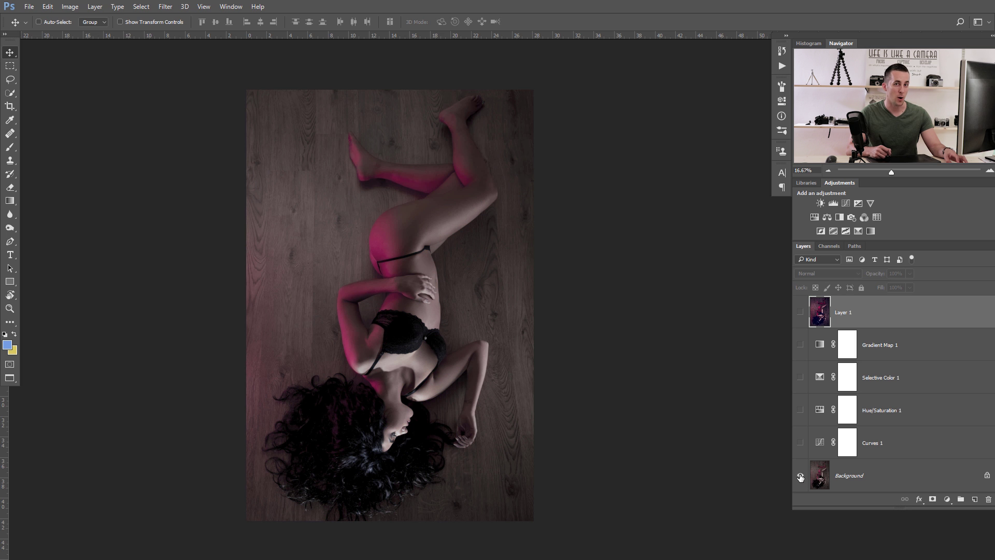
{"action": "left_click", "coordinate": [801, 477], "text": "alt"}
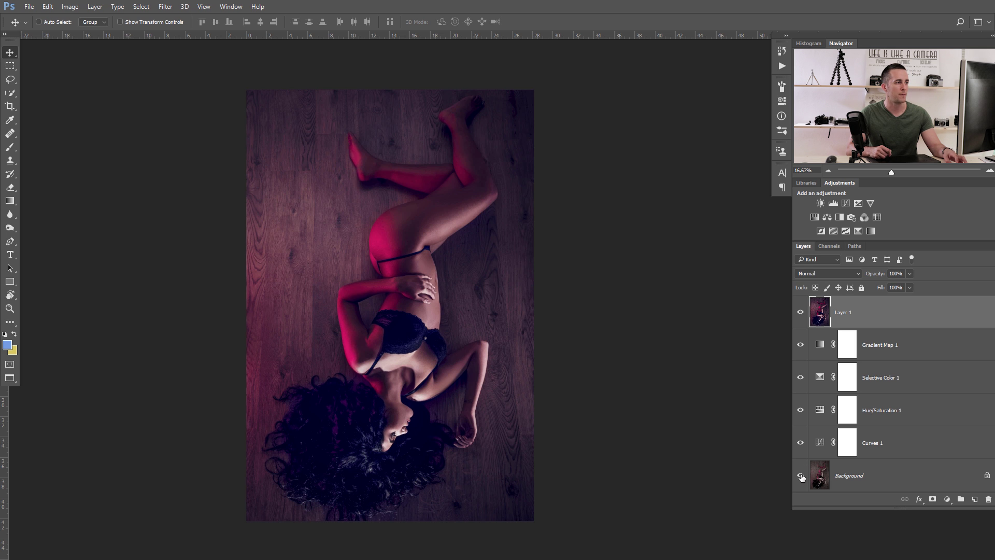
{"action": "left_click", "coordinate": [801, 477], "text": "alt"}
{"action": "left_click", "coordinate": [801, 476], "text": "alt"}
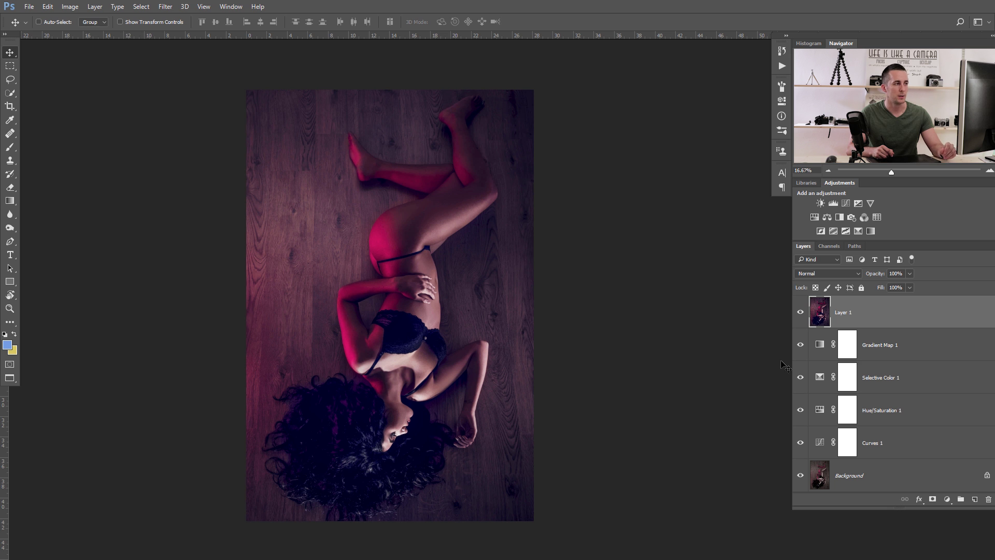
{"action": "left_click", "coordinate": [802, 476], "text": "alt"}
{"action": "left_click", "coordinate": [801, 475], "text": "alt"}
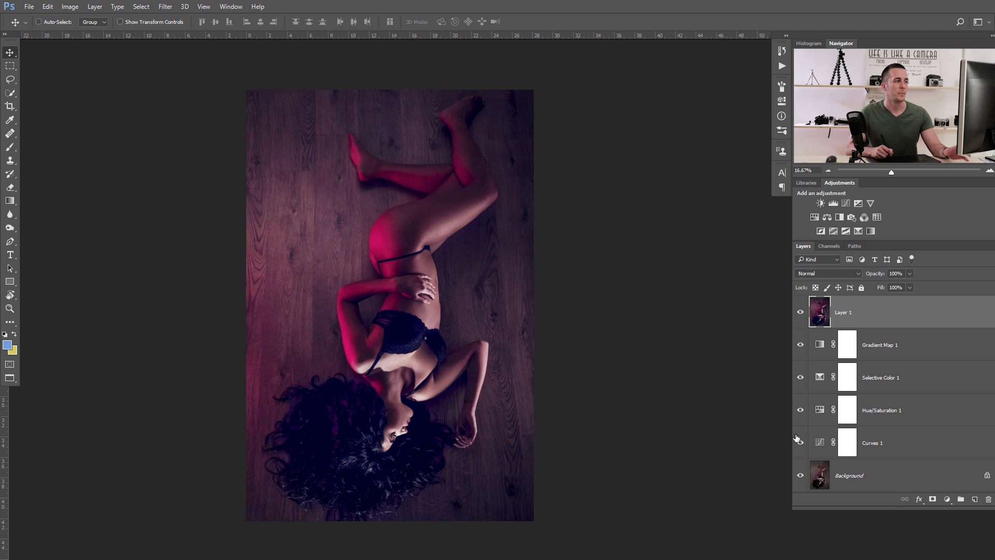